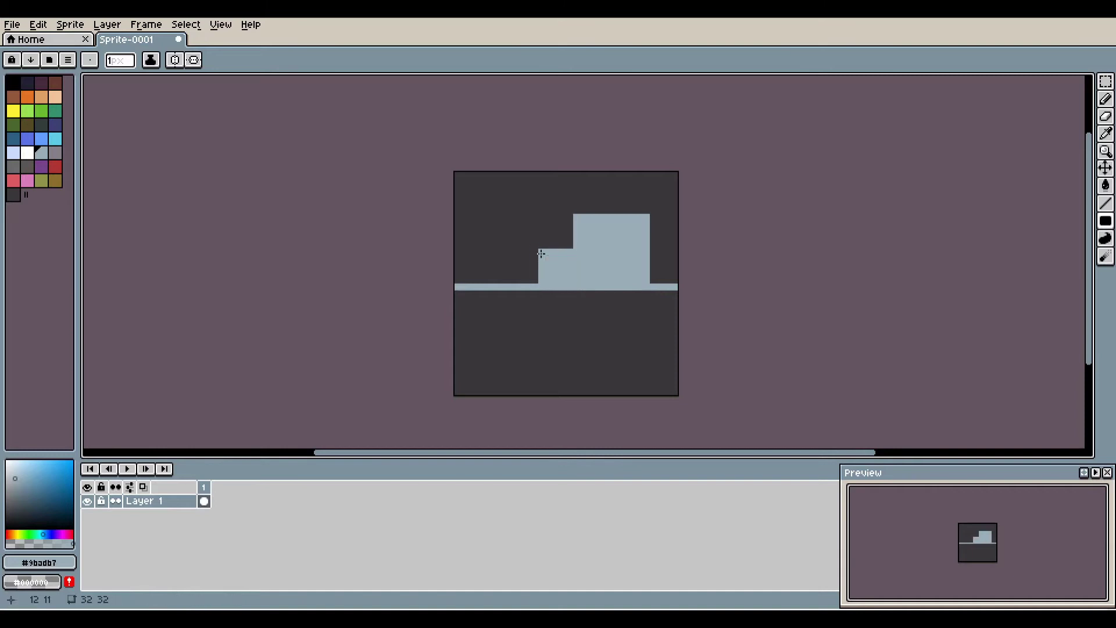
Step: Lower the building silhouettes about three pixels and bucket-fill the leftover grey band dark
{"action": "left_click_drag", "start_coordinate": [639, 278], "coordinate": [641, 294]}
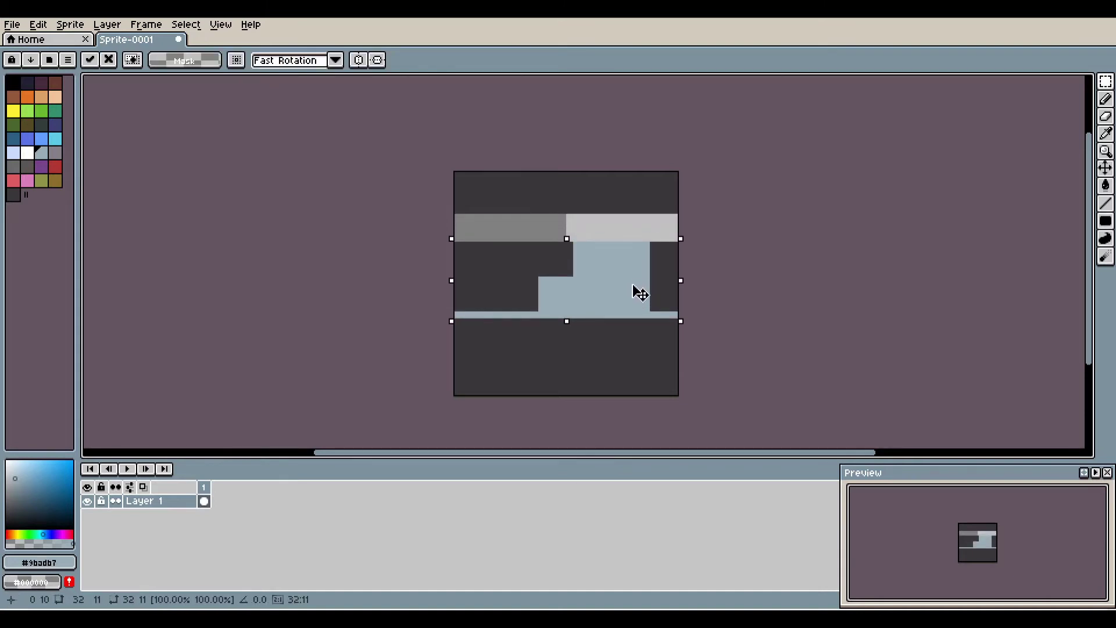
{"action": "key", "text": "g"}
{"action": "key", "text": "ctrl+d"}
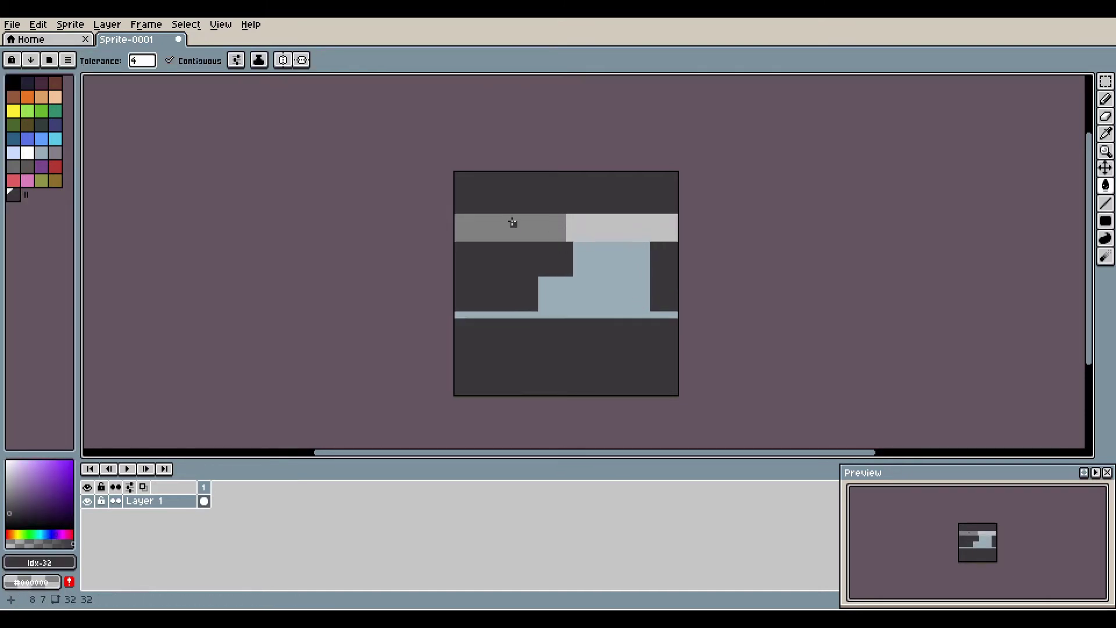
{"action": "left_click", "coordinate": [511, 222]}
Step: Sample the light building colour and pencil a thin post left of the buildings
{"action": "key", "text": "i"}
{"action": "left_click", "coordinate": [485, 314]}
{"action": "key", "text": "b"}
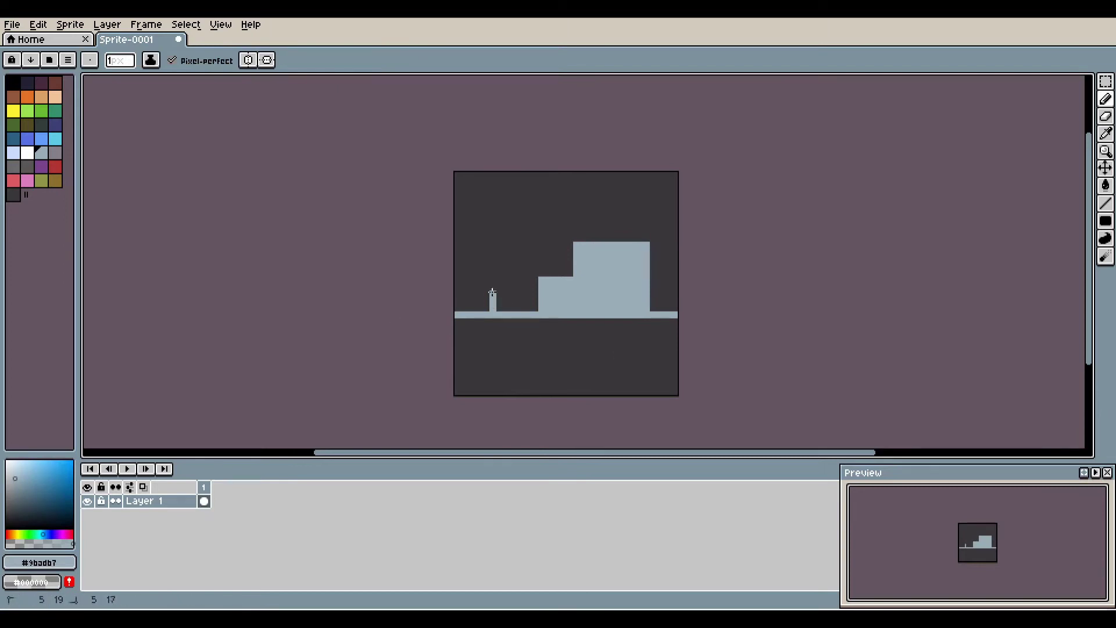
{"action": "left_click_drag", "start_coordinate": [491, 291], "coordinate": [492, 286]}
{"action": "left_click_drag", "start_coordinate": [513, 310], "coordinate": [520, 255]}
{"action": "key", "text": "i"}
Step: Add a second post and the smokestack's upper outline, then fill the gap light
{"action": "left_click", "coordinate": [531, 249]}
{"action": "key", "text": "b"}
{"action": "left_click", "coordinate": [512, 314], "text": "alt"}
{"action": "mouse_move", "coordinate": [500, 256]}
{"action": "left_mouse_down"}
{"action": "mouse_move", "coordinate": [500, 219]}
{"action": "mouse_move", "coordinate": [514, 212]}
{"action": "left_mouse_up"}
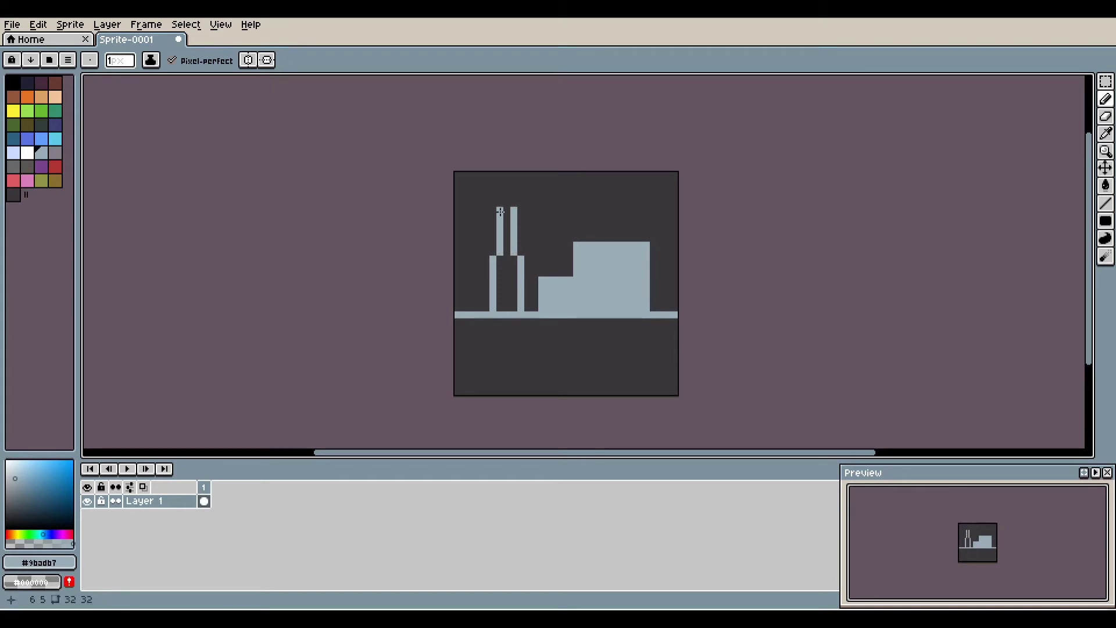
{"action": "key", "text": "g"}
{"action": "left_click", "coordinate": [510, 270]}
Step: Darken a palette blue to deep navy and bucket-fill the water with it
{"action": "key", "text": "9"}
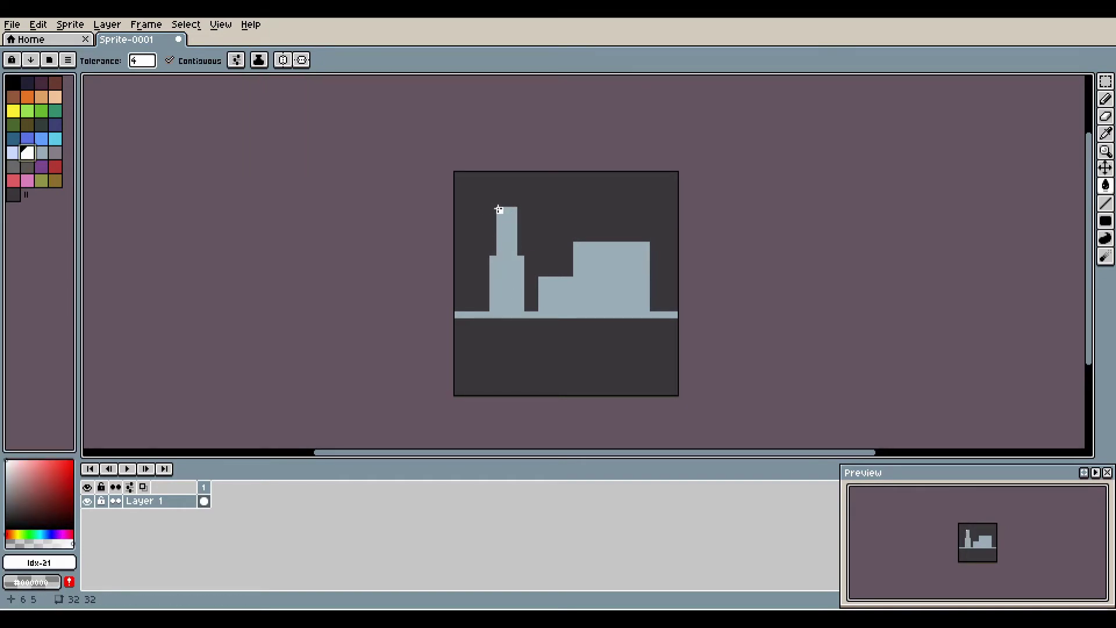
{"action": "left_click", "coordinate": [27, 138]}
{"action": "left_click", "coordinate": [39, 563]}
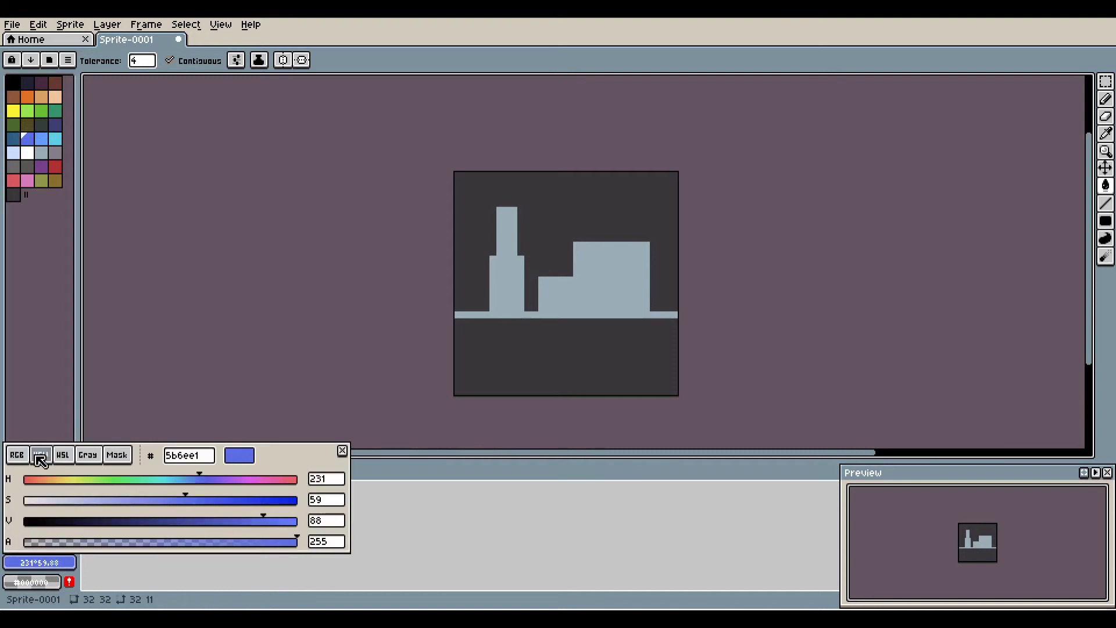
{"action": "left_click_drag", "start_coordinate": [261, 521], "coordinate": [93, 524]}
{"action": "left_click", "coordinate": [491, 363]}
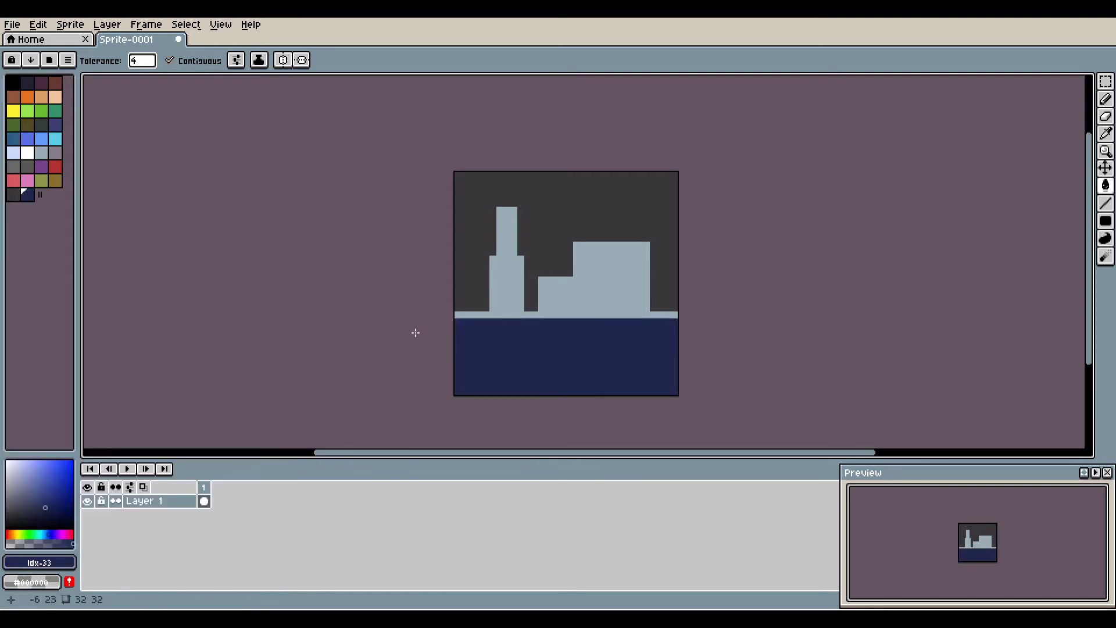
Step: Save a near-black swatch to fill the sky, and fill the buildings dark grey
{"action": "left_click", "coordinate": [39, 562]}
{"action": "left_click_drag", "start_coordinate": [111, 517], "coordinate": [93, 517]}
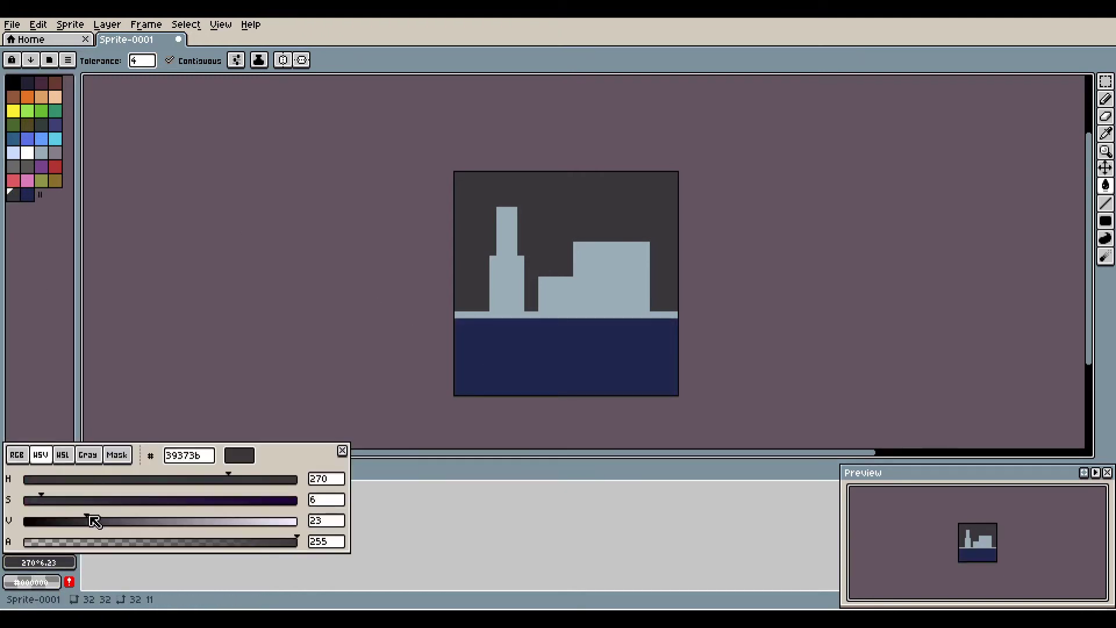
{"action": "left_click", "coordinate": [180, 259]}
{"action": "left_click", "coordinate": [488, 197]}
{"action": "left_click", "coordinate": [13, 194]}
{"action": "left_click", "coordinate": [608, 263]}
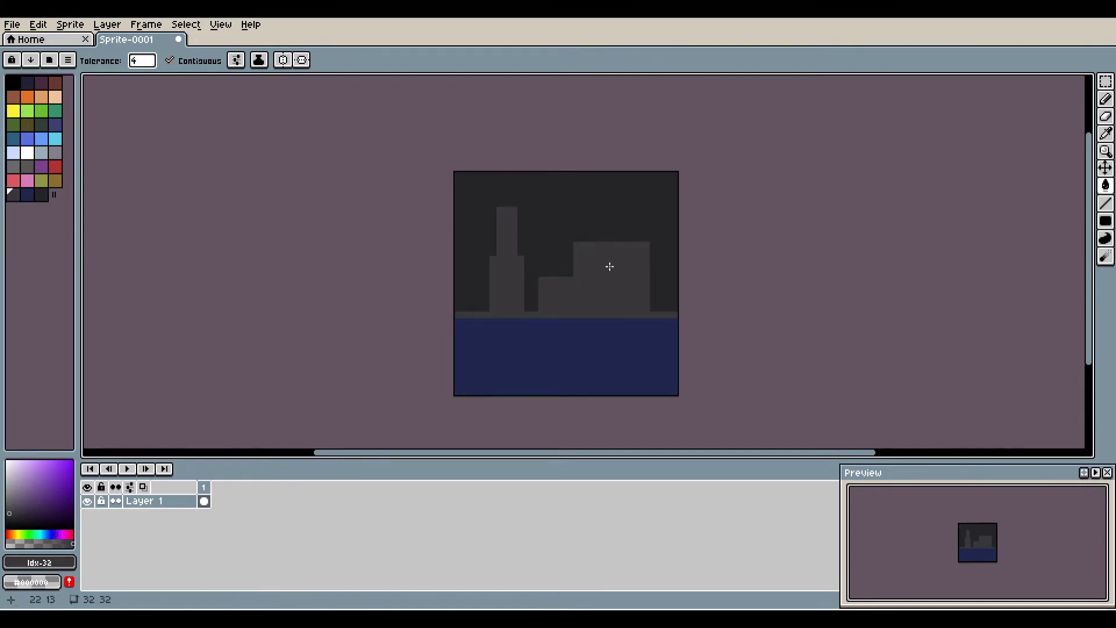
Step: Mix a soft yellow colour and try it as a fill on the buildings
{"action": "left_click", "coordinate": [39, 562]}
{"action": "mouse_move", "coordinate": [192, 540]}
{"action": "left_mouse_down"}
{"action": "mouse_move", "coordinate": [217, 541]}
{"action": "mouse_move", "coordinate": [169, 551]}
{"action": "mouse_move", "coordinate": [227, 520]}
{"action": "mouse_move", "coordinate": [207, 499]}
{"action": "mouse_move", "coordinate": [240, 515]}
{"action": "left_mouse_up"}
{"action": "left_click", "coordinate": [39, 562]}
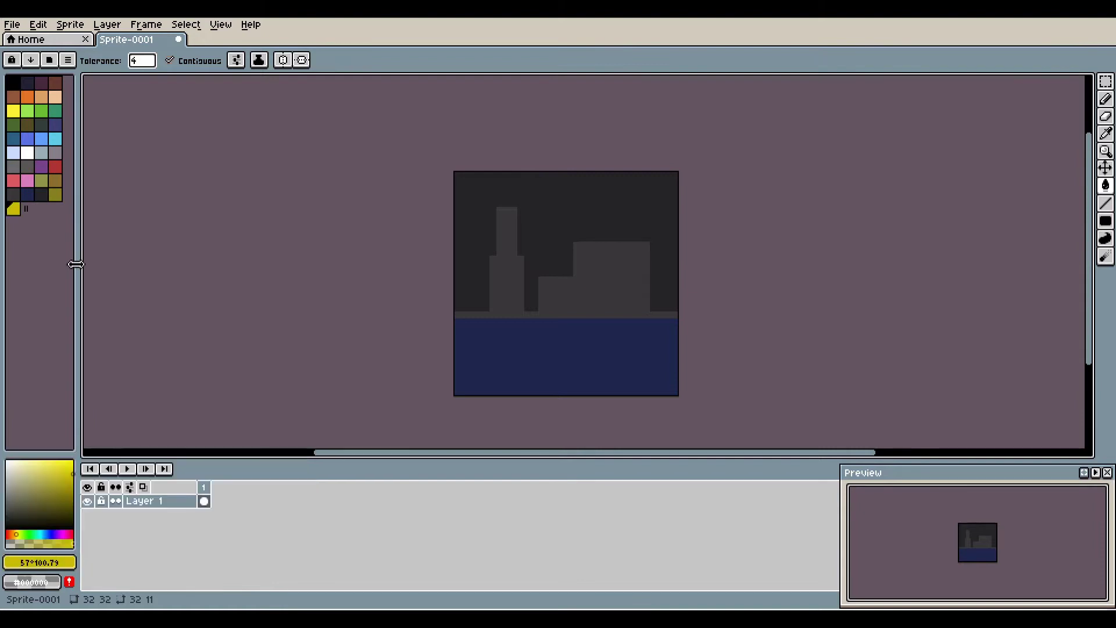
{"action": "left_click", "coordinate": [586, 251]}
Step: Undo the yellow building fill and pencil the first column of yellow windows
{"action": "key", "text": "ctrl+z"}
{"action": "key", "text": "b"}
{"action": "left_click", "coordinate": [584, 266]}
{"action": "left_click_drag", "start_coordinate": [584, 293], "coordinate": [585, 300]}
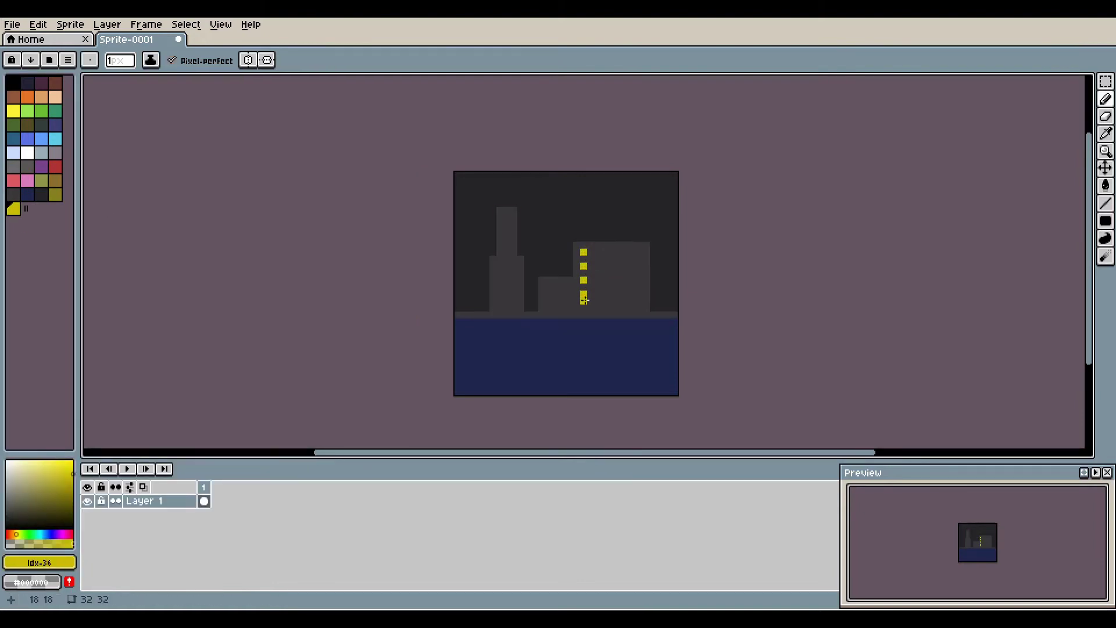
{"action": "left_click", "coordinate": [598, 293]}
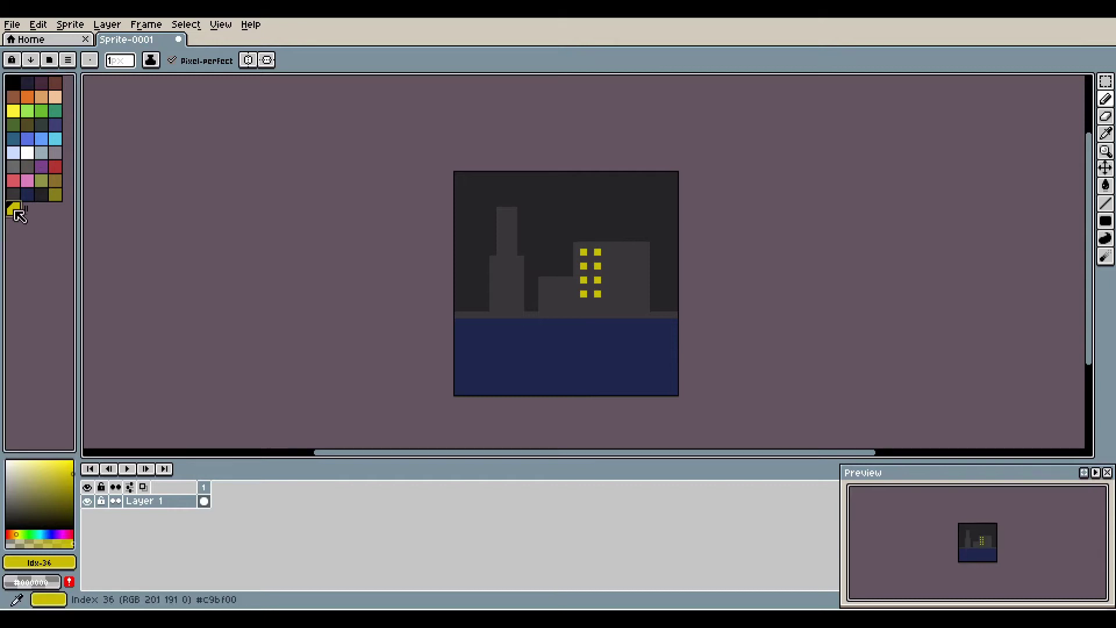
Step: Save a pale-yellow swatch and add pale-yellow windows in the middle columns
{"action": "left_click", "coordinate": [39, 563]}
{"action": "mouse_move", "coordinate": [182, 500]}
{"action": "left_mouse_down"}
{"action": "mouse_move", "coordinate": [242, 501]}
{"action": "mouse_move", "coordinate": [69, 492]}
{"action": "left_mouse_up"}
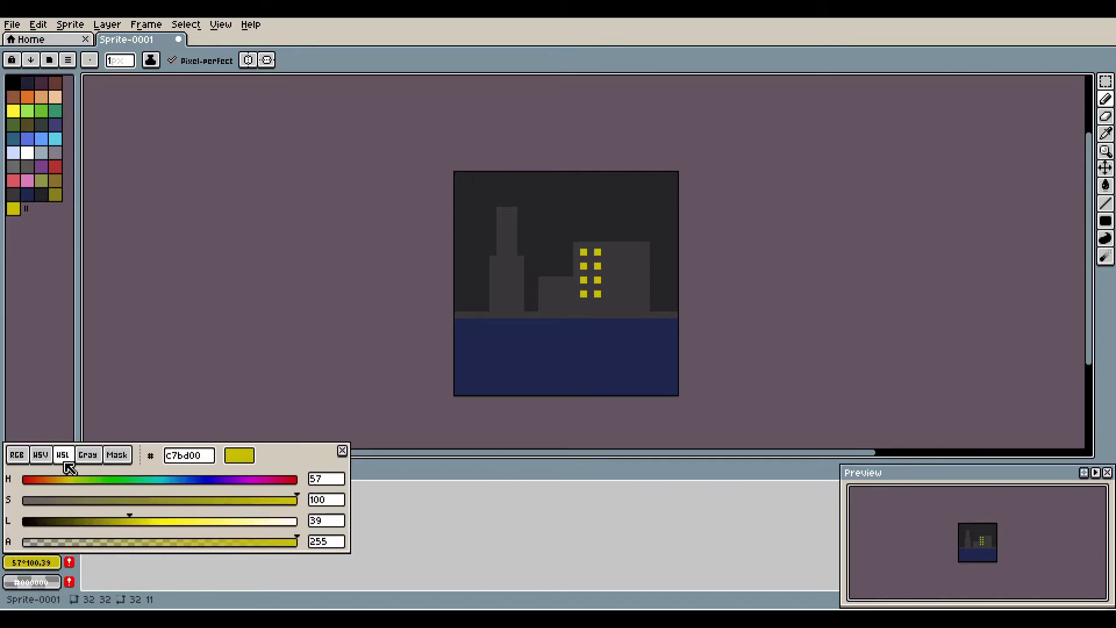
{"action": "mouse_move", "coordinate": [137, 521]}
{"action": "left_mouse_down"}
{"action": "mouse_move", "coordinate": [269, 523]}
{"action": "mouse_move", "coordinate": [221, 529]}
{"action": "left_mouse_up"}
{"action": "left_click", "coordinate": [69, 563]}
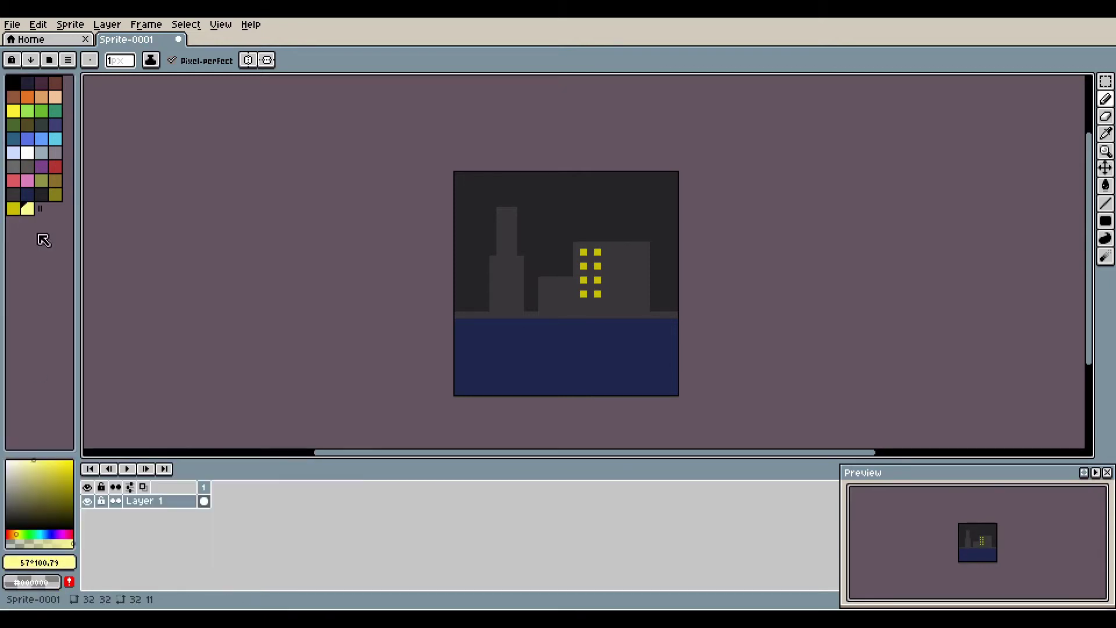
{"action": "left_click", "coordinate": [611, 252]}
{"action": "left_click", "coordinate": [612, 266]}
{"action": "left_click", "coordinate": [612, 279]}
{"action": "left_click", "coordinate": [625, 252]}
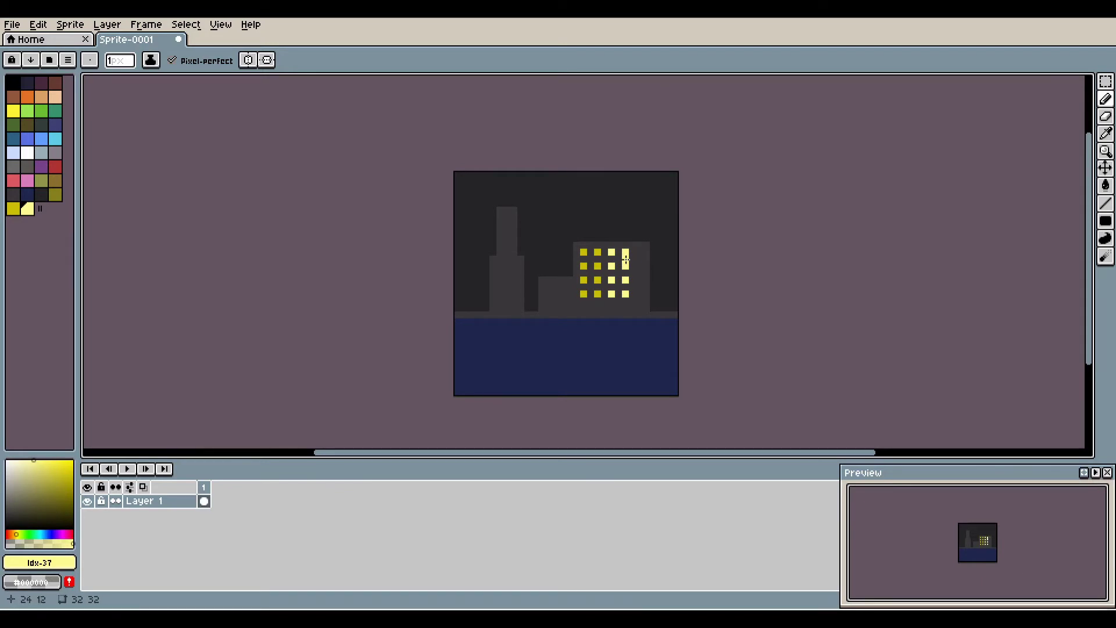
Step: Fill the rightmost column with four windows, then return to the darker yellow
{"action": "left_click", "coordinate": [639, 293]}
{"action": "left_click", "coordinate": [640, 280]}
{"action": "left_click", "coordinate": [639, 265]}
{"action": "left_click", "coordinate": [640, 251]}
{"action": "key", "text": "["}
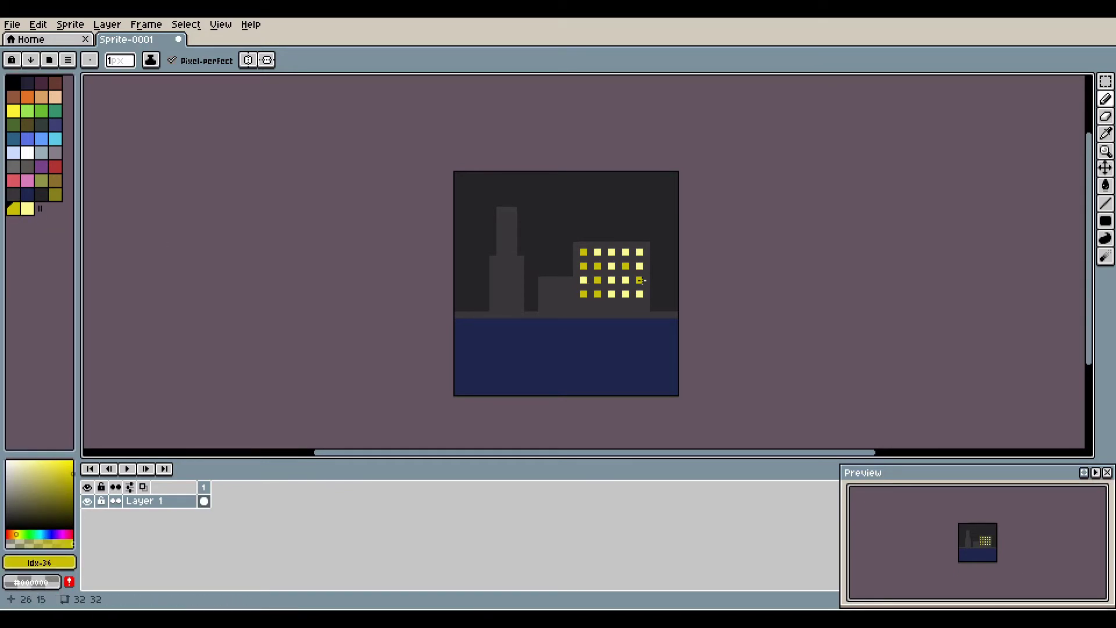
Step: Sample the dark sky colour and paint one window dark as unlit
{"action": "key", "text": "ctrl+alt+c"}
{"action": "key", "text": "Escape"}
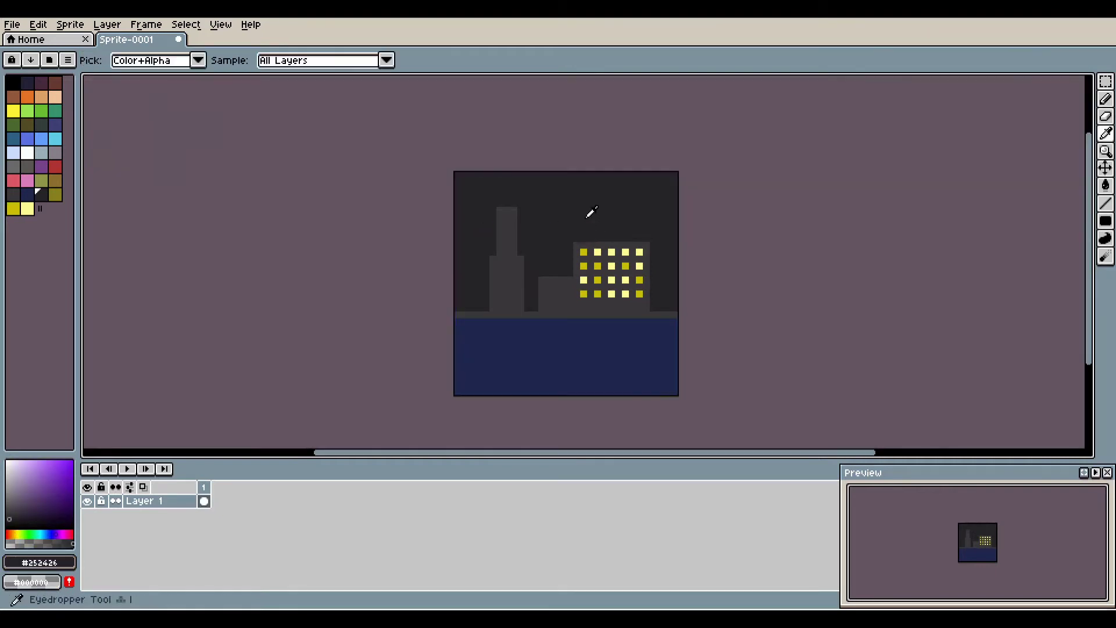
{"action": "left_click", "coordinate": [588, 215], "text": "alt"}
{"action": "left_click", "coordinate": [611, 280]}
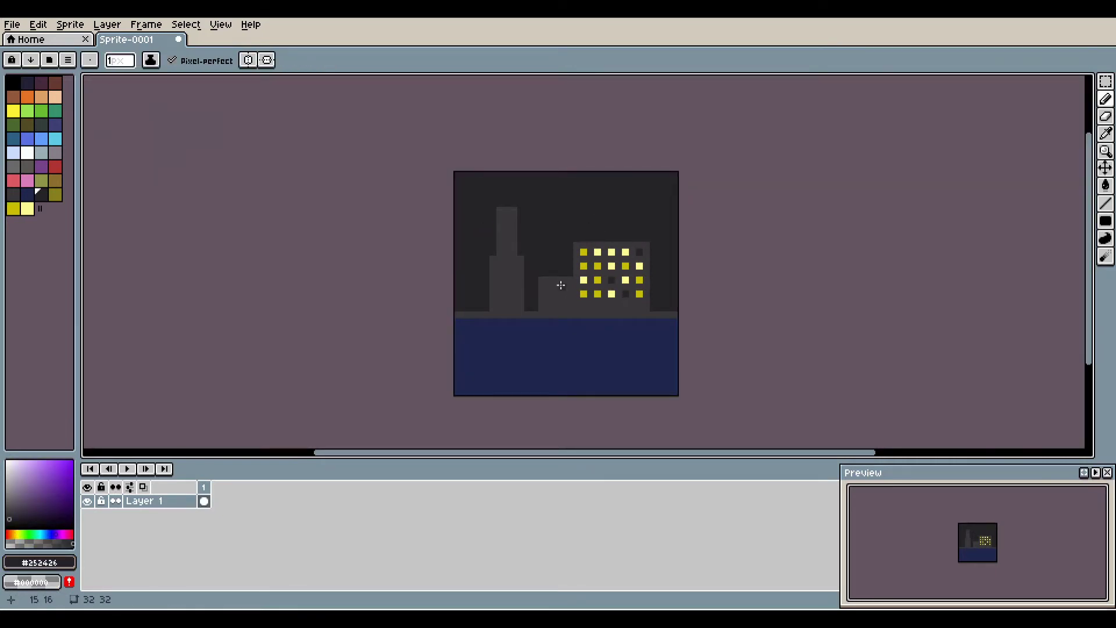
Step: Mix a saturated, deep red from the palette red and save it as a swatch
{"action": "left_click", "coordinate": [10, 533]}
{"action": "left_click", "coordinate": [32, 562]}
{"action": "left_click", "coordinate": [63, 454]}
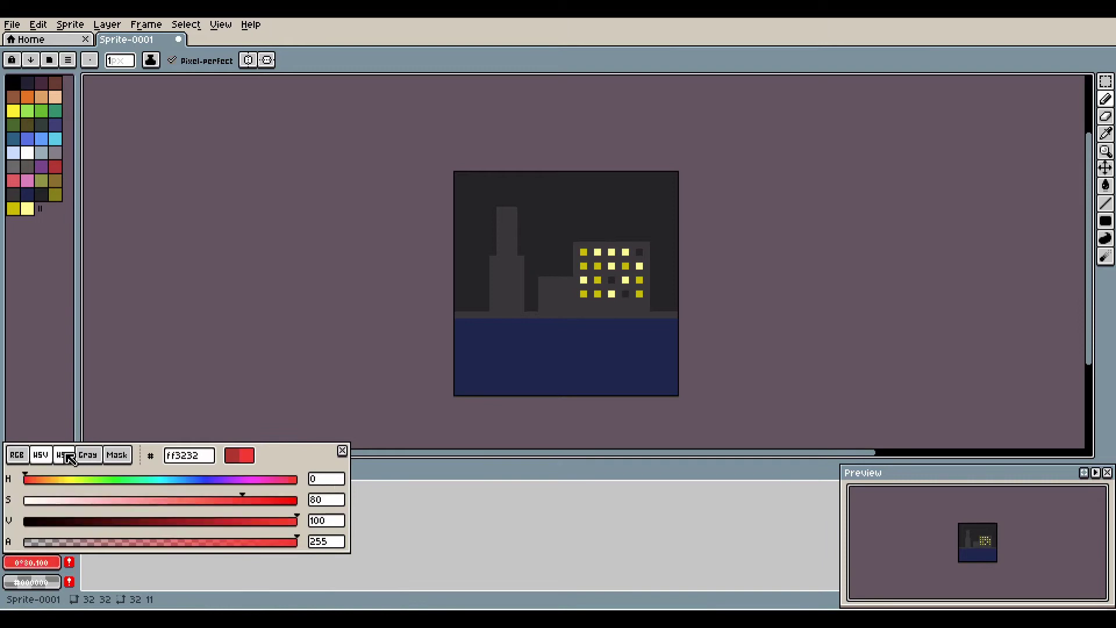
{"action": "left_click_drag", "start_coordinate": [70, 521], "coordinate": [182, 521]}
{"action": "left_click", "coordinate": [88, 455]}
{"action": "left_click", "coordinate": [40, 455]}
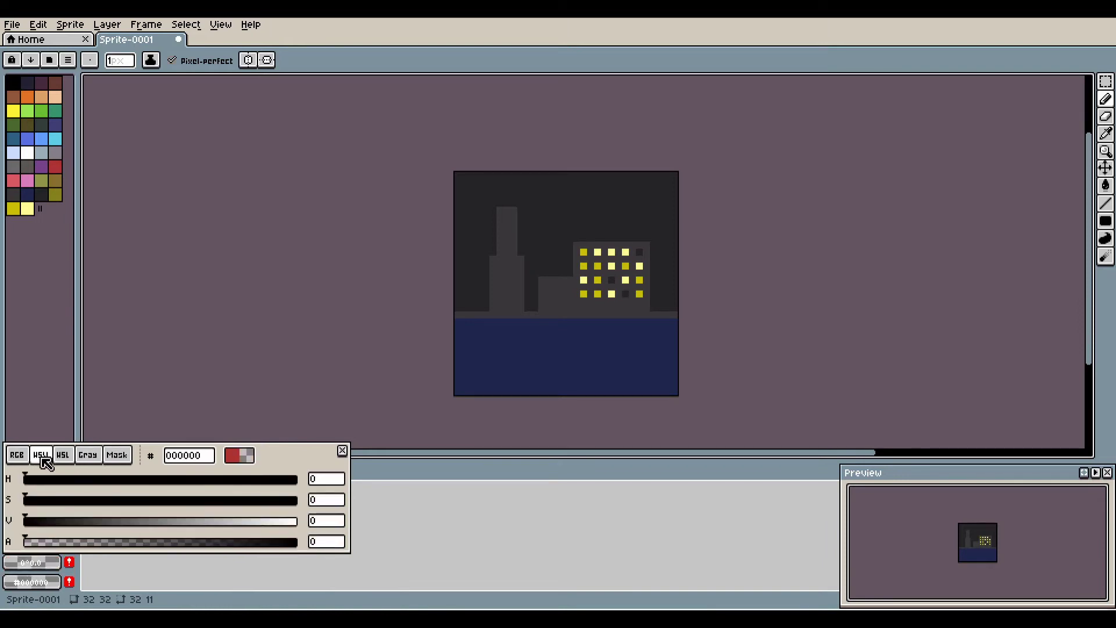
{"action": "left_click", "coordinate": [26, 204]}
{"action": "left_click", "coordinate": [10, 533]}
{"action": "left_click", "coordinate": [32, 562]}
{"action": "left_click", "coordinate": [253, 521]}
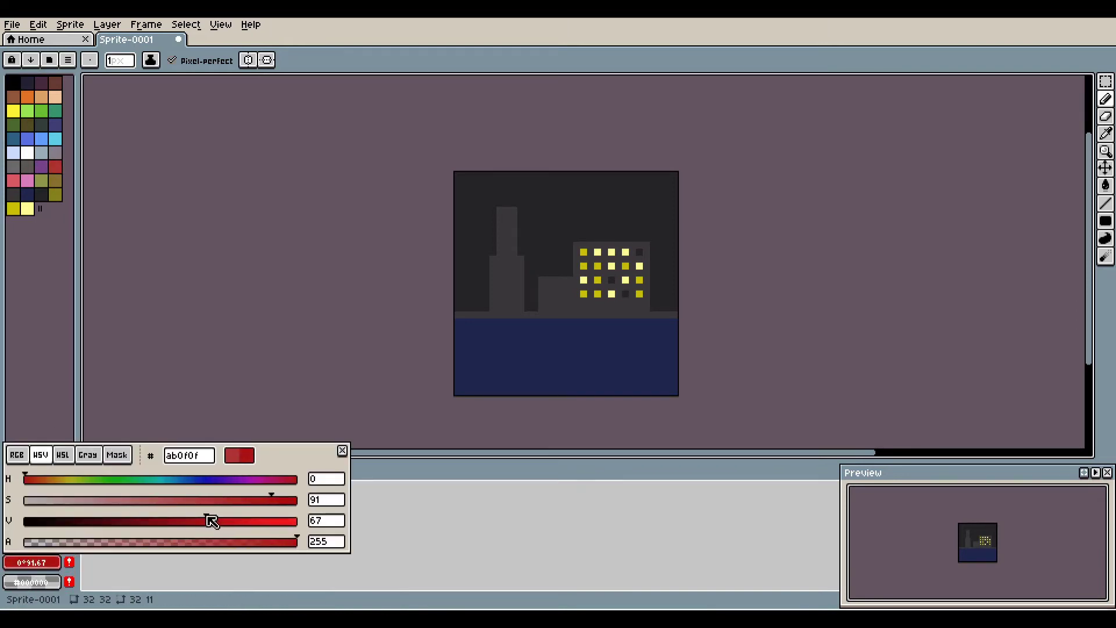
{"action": "left_click", "coordinate": [271, 499]}
{"action": "left_click", "coordinate": [279, 499]}
Step: Dot three red warning lights along the tall building's roof
{"action": "left_click_drag", "start_coordinate": [40, 208], "coordinate": [54, 208]}
{"action": "left_click", "coordinate": [590, 238]}
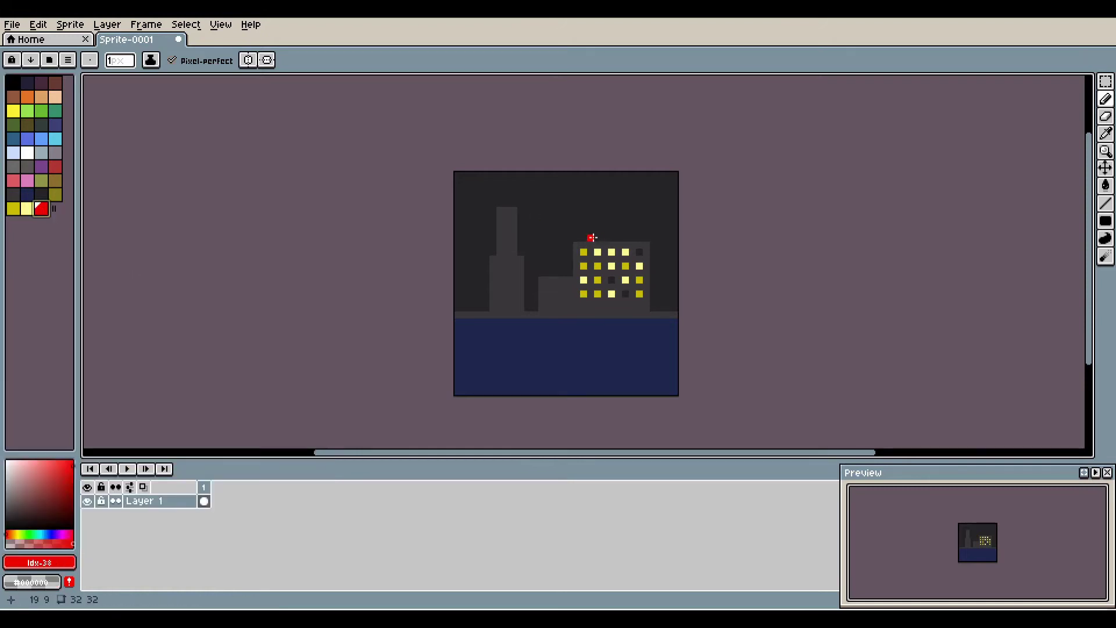
{"action": "left_click", "coordinate": [632, 237]}
{"action": "left_click", "coordinate": [612, 238]}
{"action": "key", "text": "["}
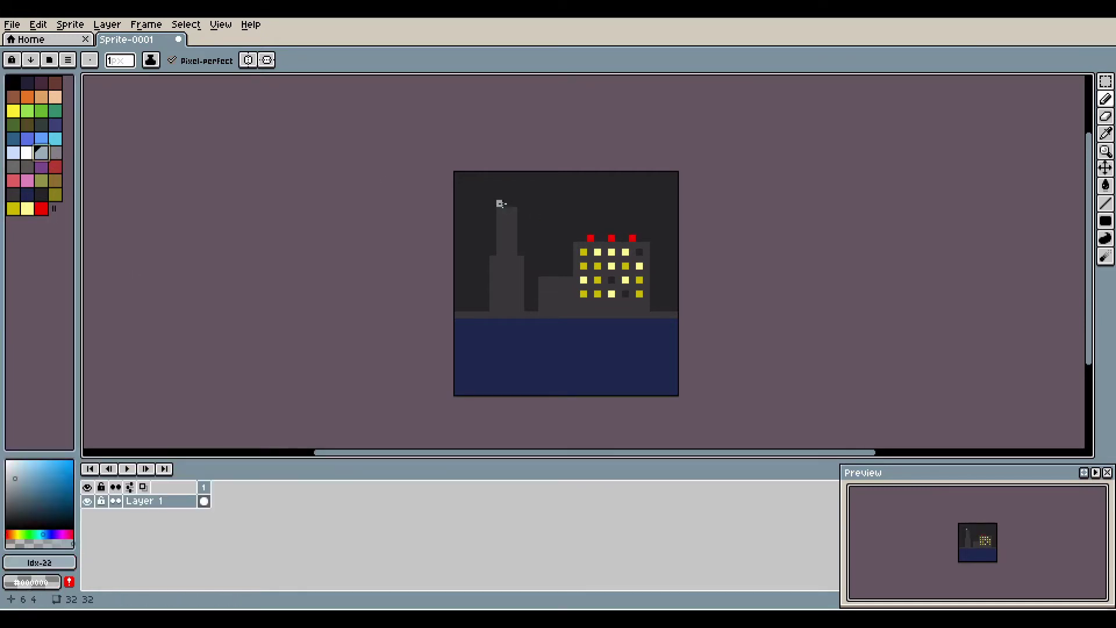
Step: Paint a grey-blue smoke cloud along the sprite's top-left above the chimney
{"action": "left_click", "coordinate": [507, 204]}
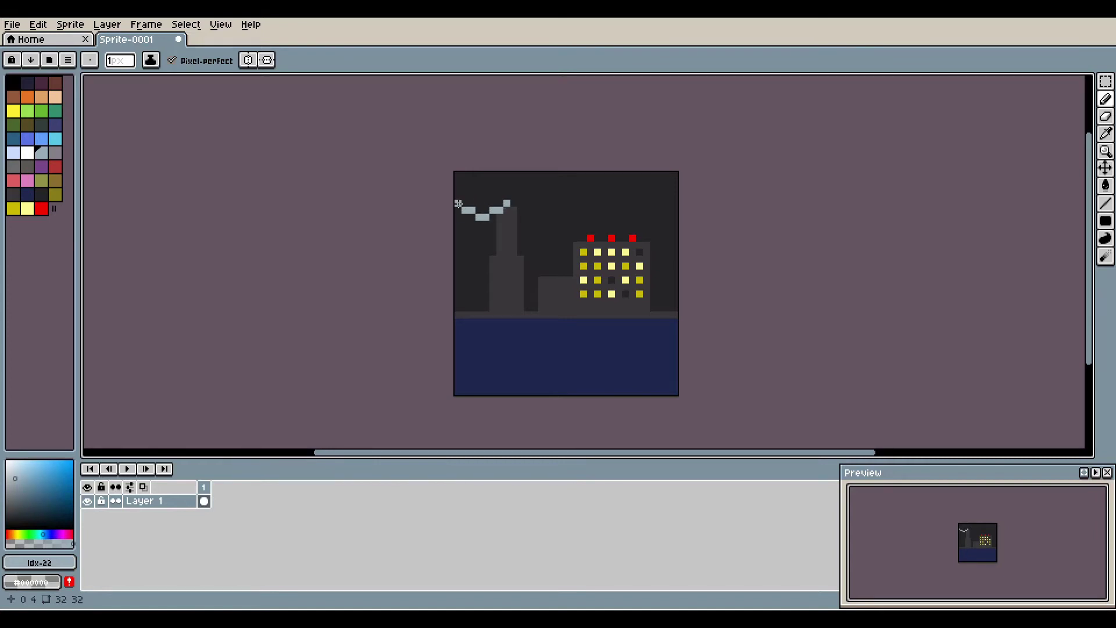
{"action": "key", "text": "ctrl+z"}
{"action": "mouse_move", "coordinate": [477, 188]}
{"action": "left_mouse_down"}
{"action": "mouse_move", "coordinate": [457, 176]}
{"action": "mouse_move", "coordinate": [500, 182]}
{"action": "mouse_move", "coordinate": [464, 202]}
{"action": "left_mouse_up"}
Step: Mix two darker grey swatches and shade the smoke cloud with them
{"action": "left_click", "coordinate": [38, 562]}
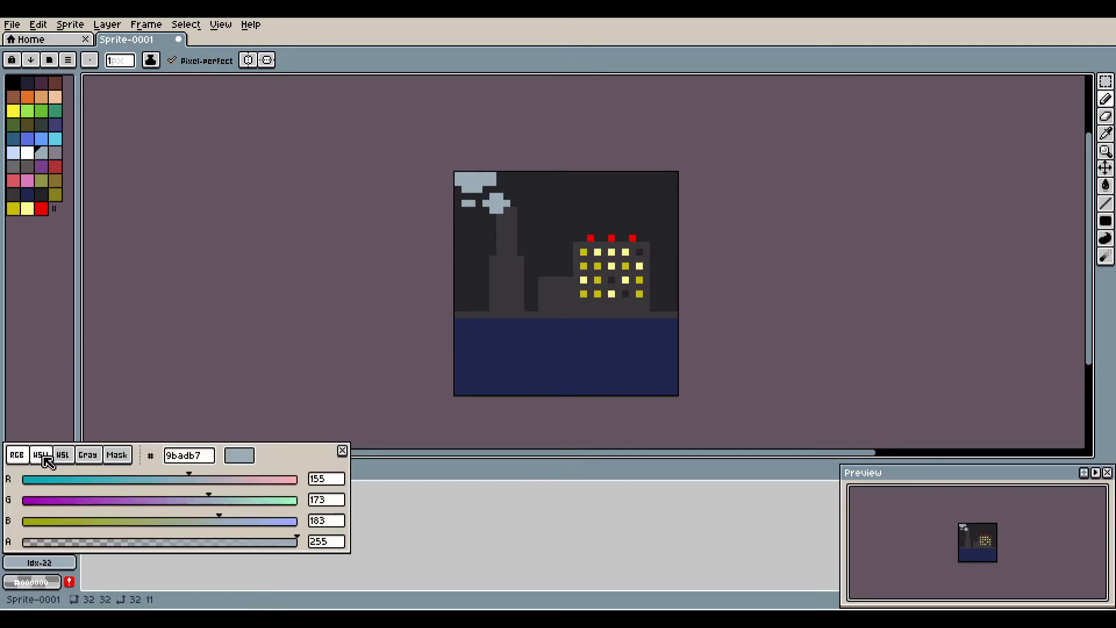
{"action": "left_click", "coordinate": [40, 455]}
{"action": "left_click_drag", "start_coordinate": [244, 521], "coordinate": [134, 525]}
{"action": "left_click", "coordinate": [69, 562]}
{"action": "left_click_drag", "start_coordinate": [480, 189], "coordinate": [462, 187]}
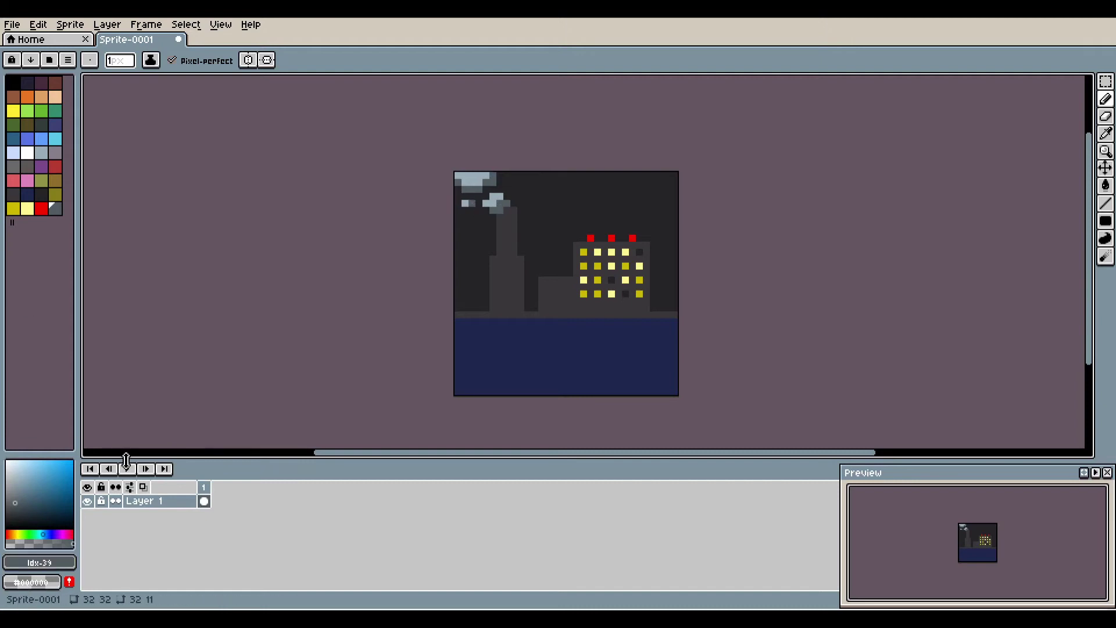
{"action": "left_click", "coordinate": [39, 562]}
{"action": "left_click_drag", "start_coordinate": [127, 521], "coordinate": [146, 521]}
{"action": "left_click", "coordinate": [69, 562]}
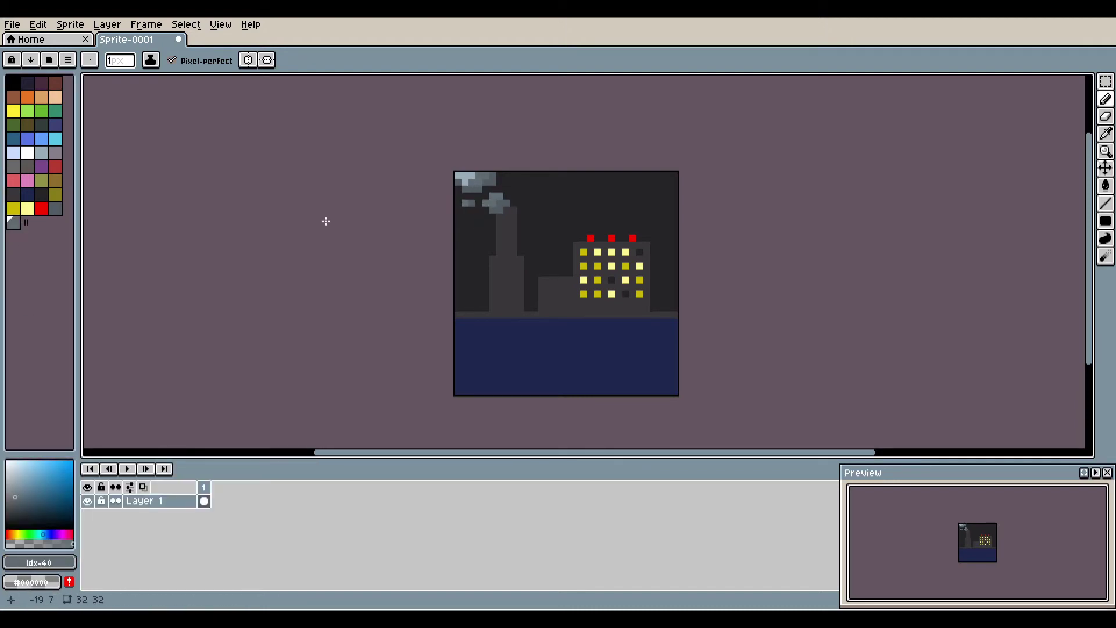
Step: Turn the sampled smoke grey #525c61 into a dark brown and save it to the palette
{"action": "left_click", "coordinate": [500, 204], "text": "alt"}
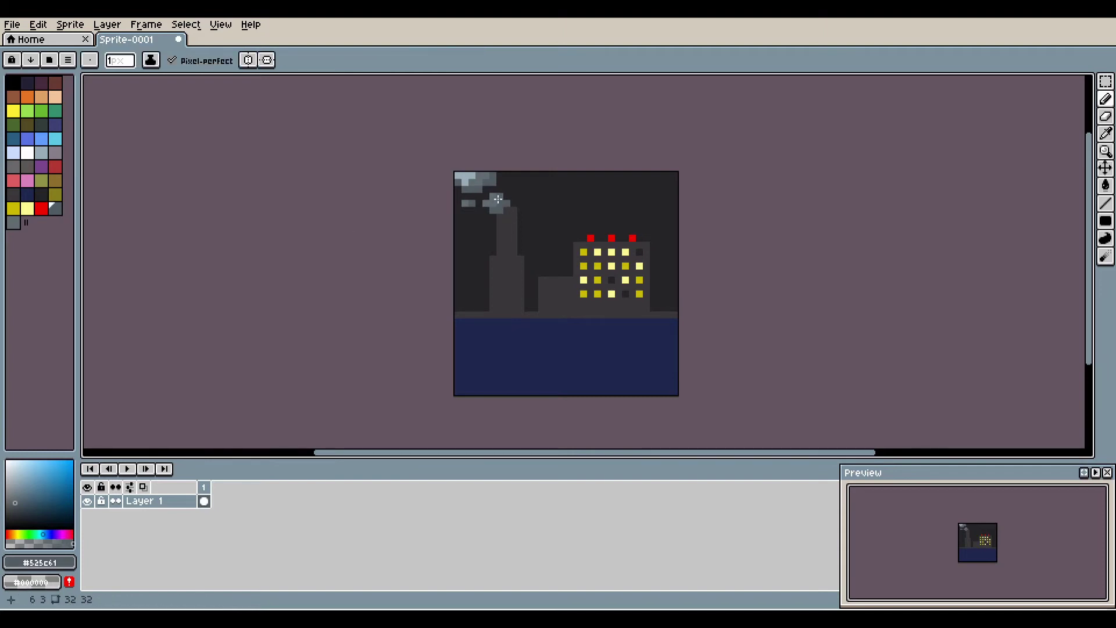
{"action": "left_click", "coordinate": [39, 562]}
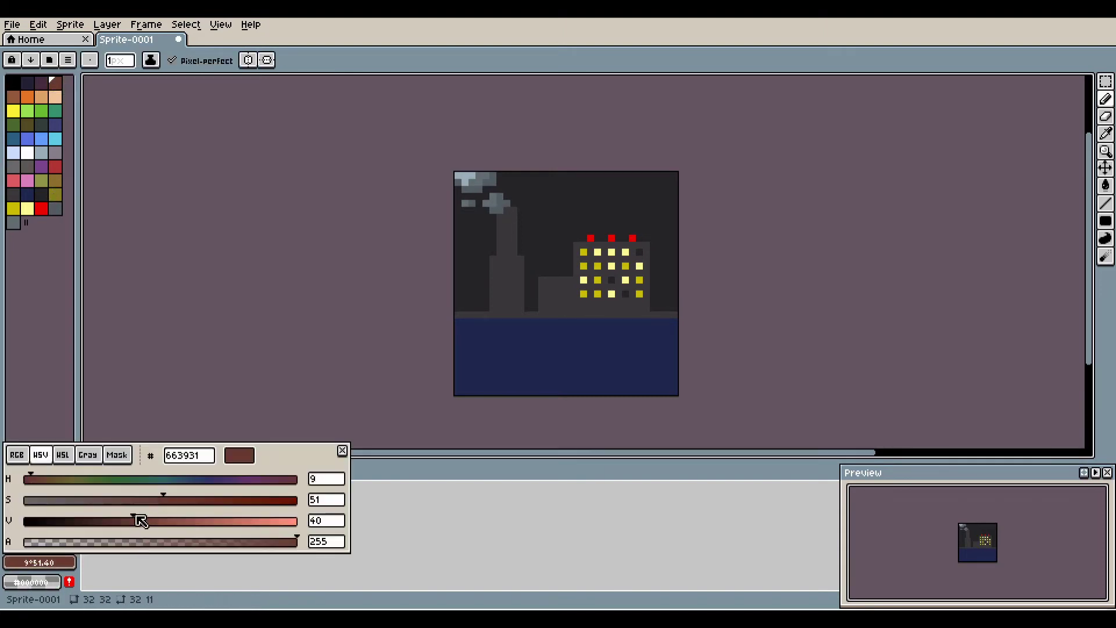
{"action": "left_click_drag", "start_coordinate": [137, 519], "coordinate": [117, 519]}
{"action": "left_click", "coordinate": [118, 501]}
{"action": "left_click", "coordinate": [200, 349]}
Step: Pencil the brown arch-shaped door frame on the low building, undoing a stray pixel
{"action": "mouse_move", "coordinate": [548, 310]}
{"action": "left_mouse_down"}
{"action": "mouse_move", "coordinate": [548, 290]}
{"action": "mouse_move", "coordinate": [570, 283]}
{"action": "left_mouse_up"}
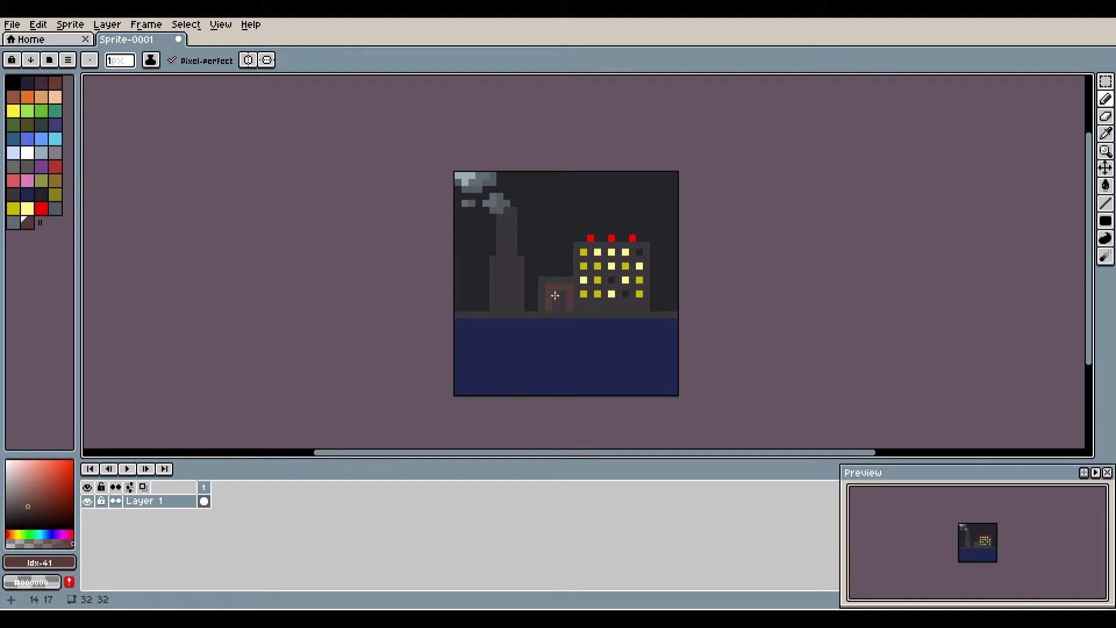
{"action": "left_click", "coordinate": [246, 201], "text": "alt"}
{"action": "left_click", "coordinate": [465, 316]}
{"action": "key", "text": "ctrl+z"}
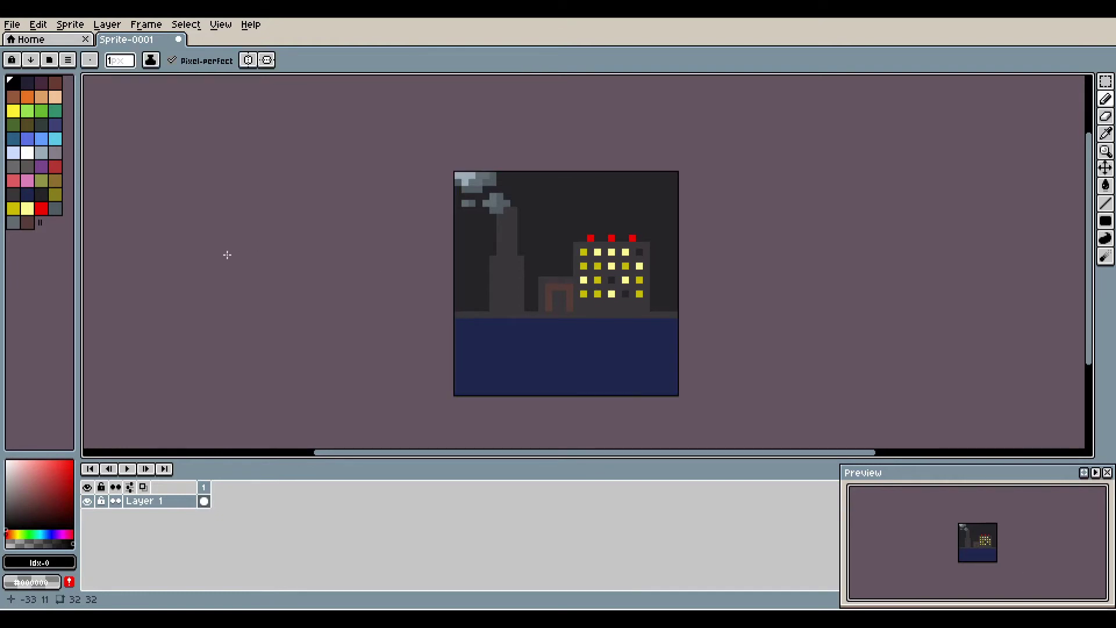
Step: Paint red stripes down the smokestack, including its top
{"action": "left_click", "coordinate": [55, 153]}
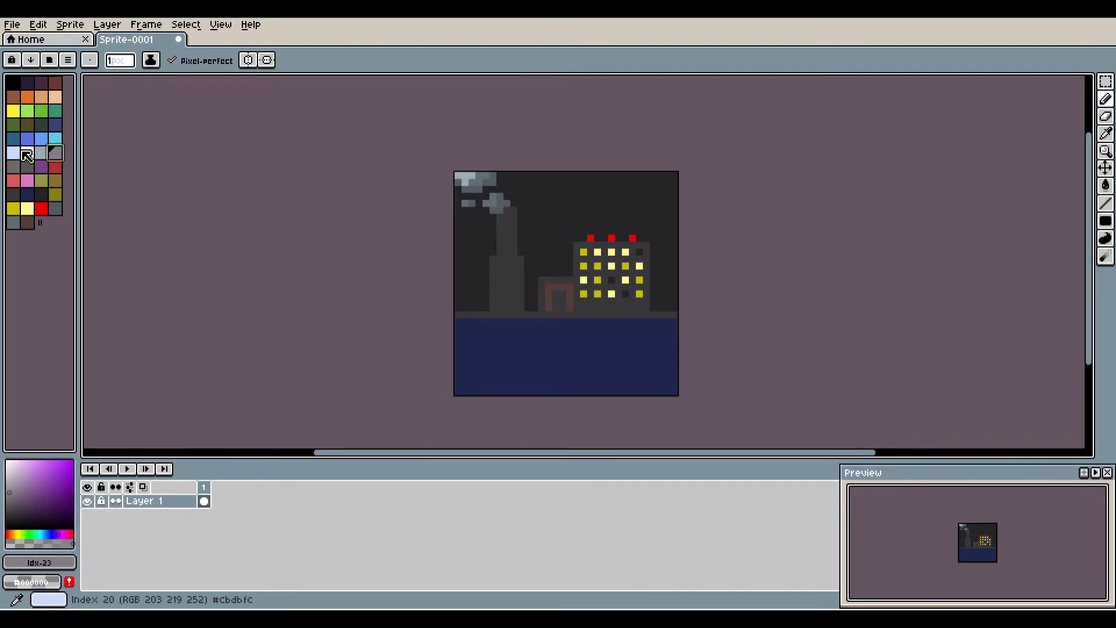
{"action": "left_click", "coordinate": [56, 167]}
{"action": "left_click_drag", "start_coordinate": [502, 231], "coordinate": [515, 232]}
{"action": "mouse_move", "coordinate": [500, 245]}
{"action": "left_mouse_down"}
{"action": "mouse_move", "coordinate": [522, 273]}
{"action": "mouse_move", "coordinate": [500, 295]}
{"action": "left_mouse_up"}
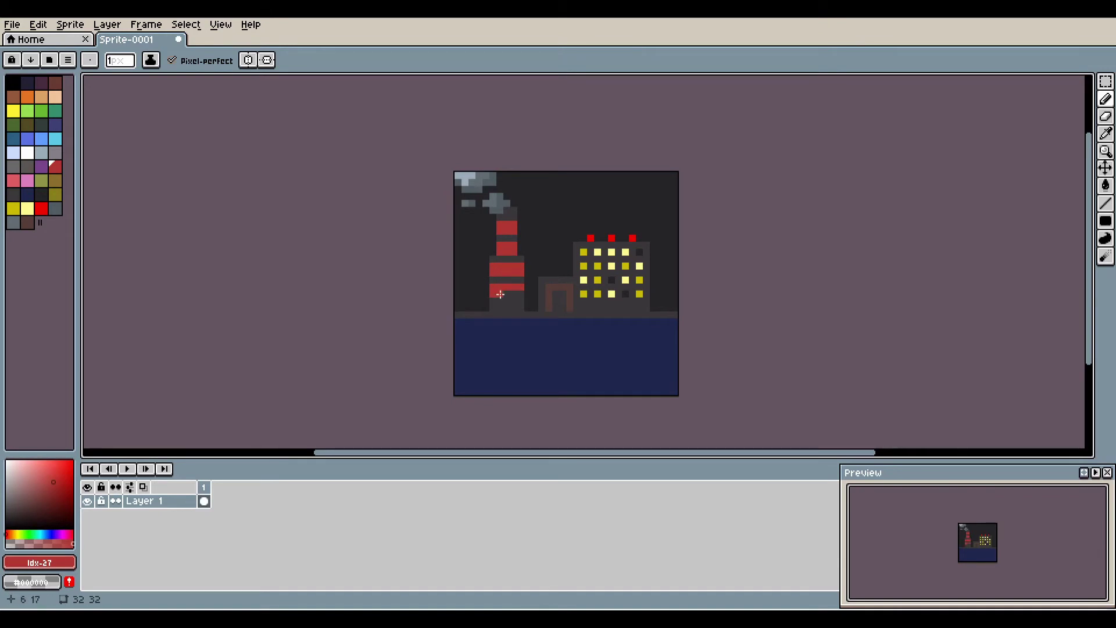
{"action": "left_click", "coordinate": [514, 210]}
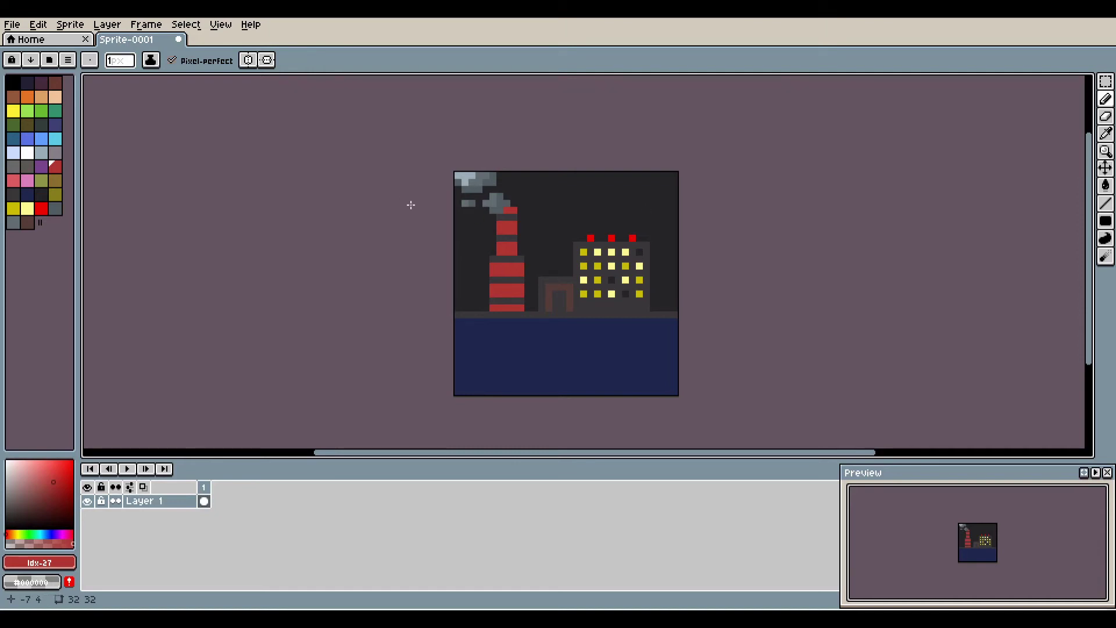
Step: Draw a filled white moon in the upper-right sky
{"action": "left_click", "coordinate": [27, 152]}
{"action": "left_click", "coordinate": [1106, 236]}
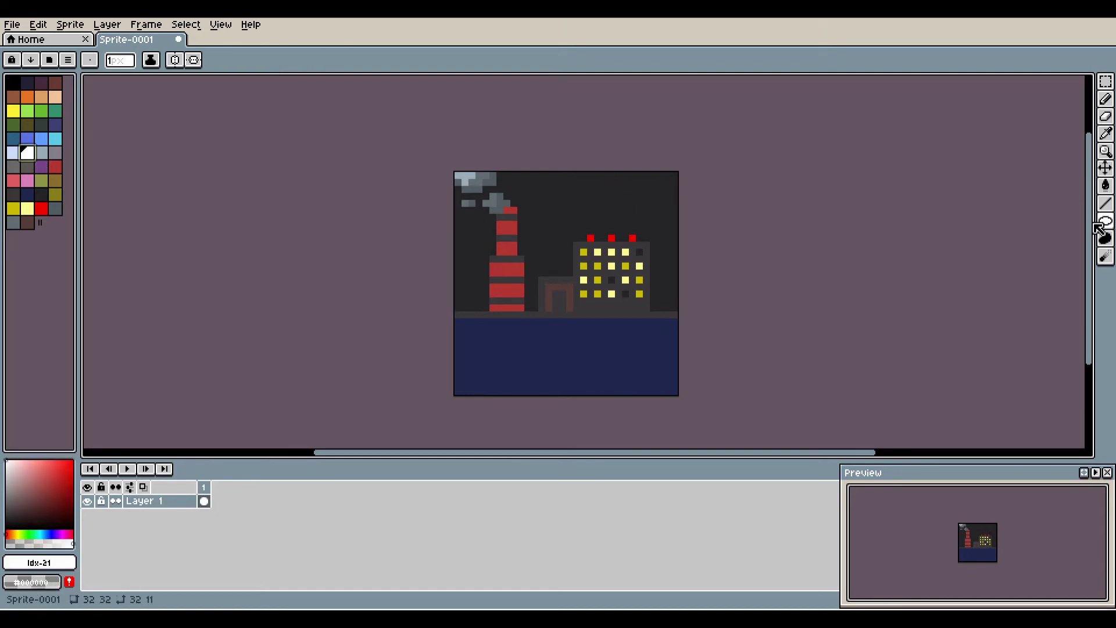
{"action": "left_click_drag", "start_coordinate": [609, 180], "coordinate": [643, 208]}
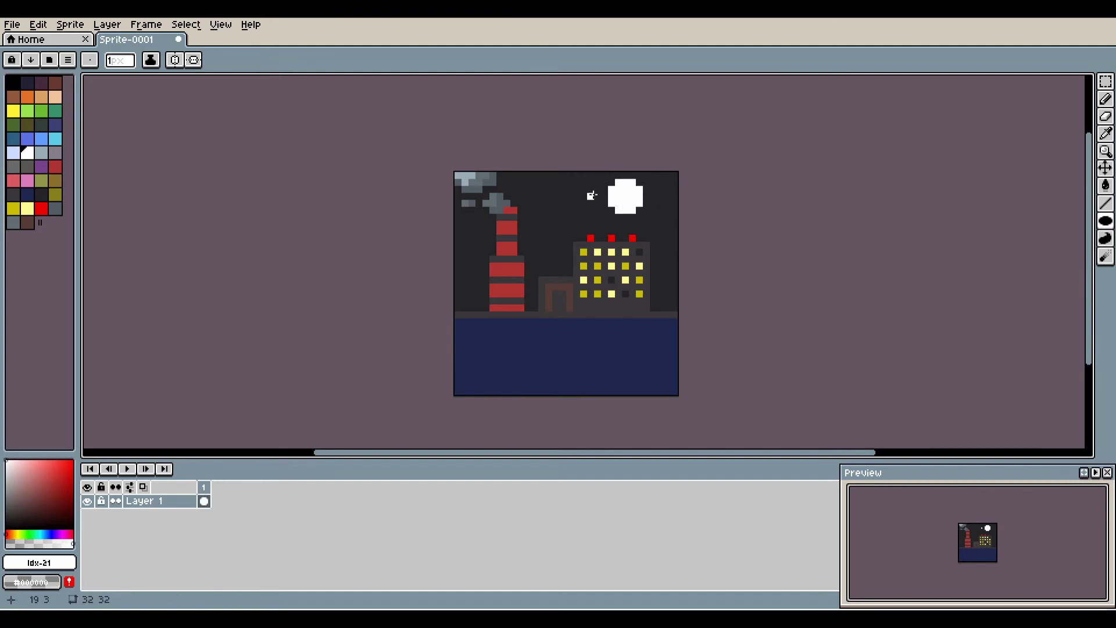
{"action": "key", "text": "b"}
Step: Scatter four single white star pixels around the sky
{"action": "left_click", "coordinate": [667, 204]}
{"action": "left_click", "coordinate": [660, 245]}
{"action": "left_click", "coordinate": [674, 266]}
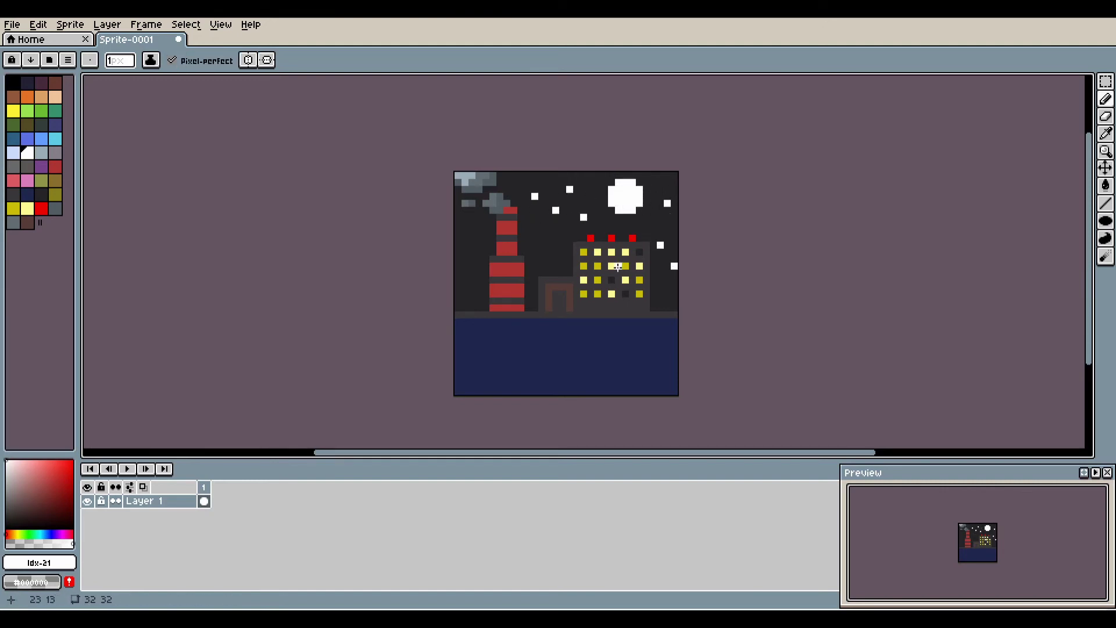
{"action": "left_click", "coordinate": [472, 237]}
Step: Sample the chimney red, lower its brightness, and save the darker red to the palette
{"action": "key", "text": "i"}
{"action": "left_click", "coordinate": [507, 256]}
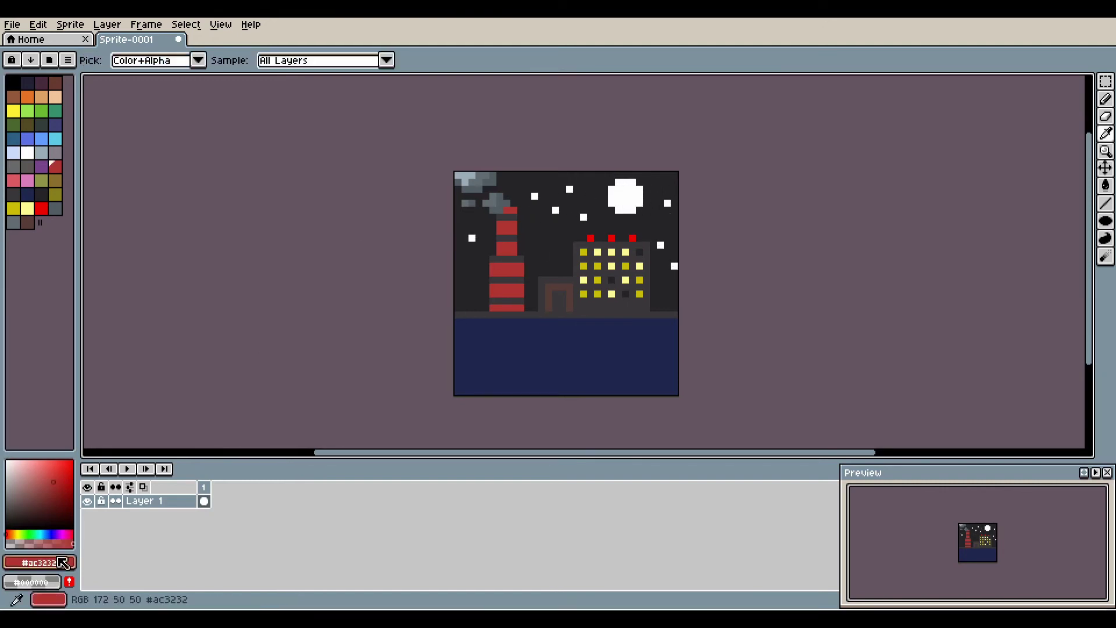
{"action": "left_click", "coordinate": [39, 562]}
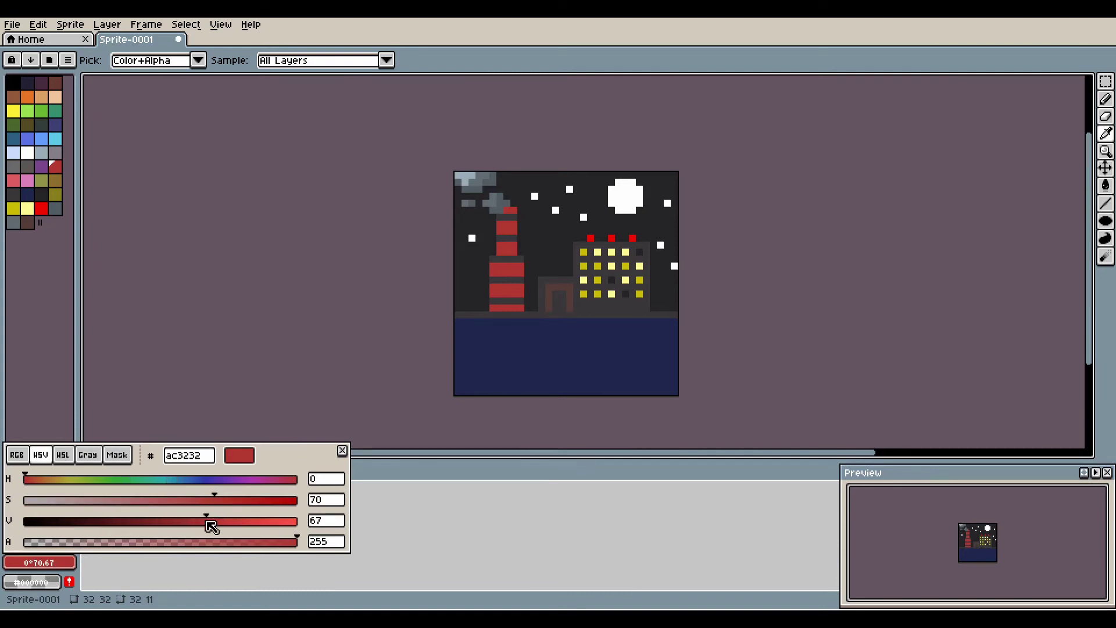
{"action": "left_click_drag", "start_coordinate": [206, 520], "coordinate": [186, 521]}
{"action": "left_click", "coordinate": [245, 455]}
{"action": "key", "text": "b"}
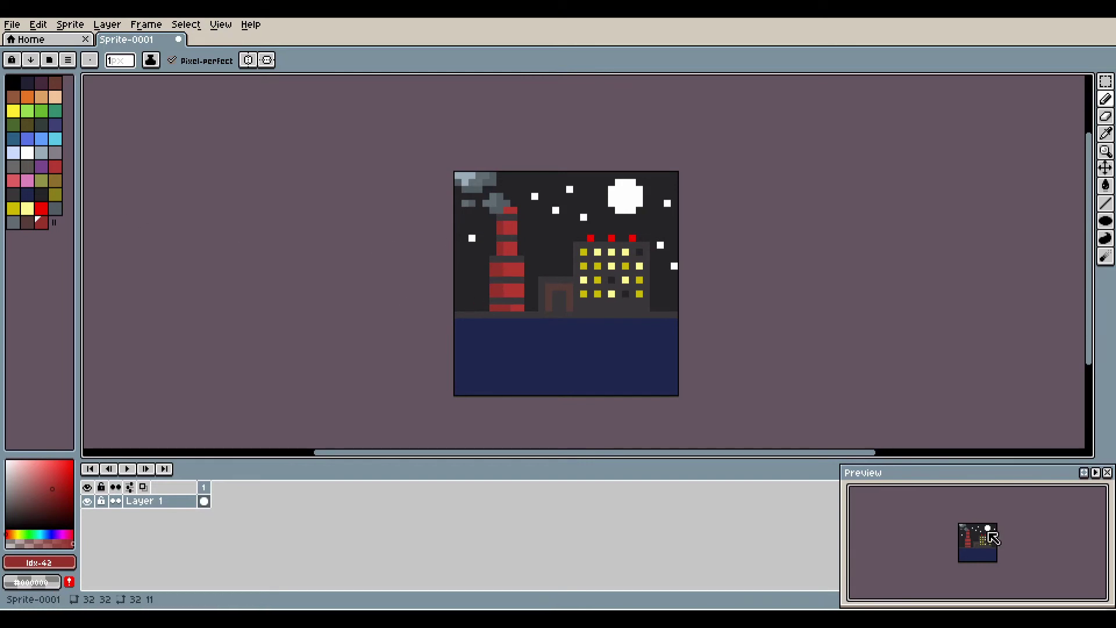
Step: Add an edited near-black dark colour as a new palette swatch
{"action": "key", "text": "i"}
{"action": "left_click", "coordinate": [39, 562]}
{"action": "left_click", "coordinate": [72, 522]}
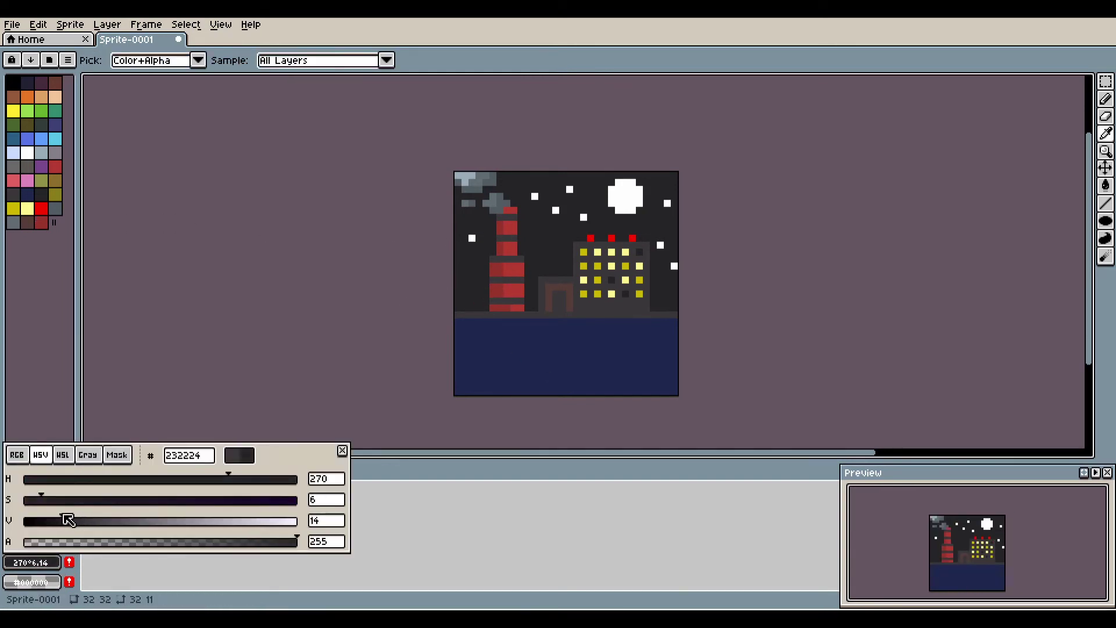
{"action": "left_click", "coordinate": [69, 581]}
{"action": "key", "text": "b"}
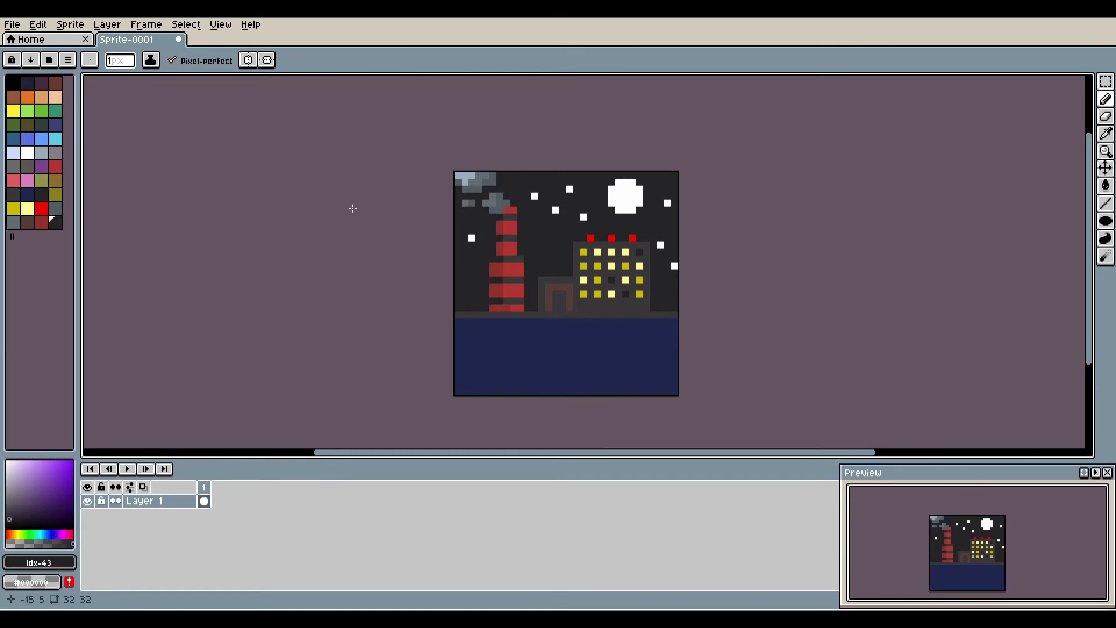
Step: Cover the brown doorway with the building's grey, after undoing a sky-colour attempt
{"action": "left_click", "coordinate": [558, 250], "text": "alt"}
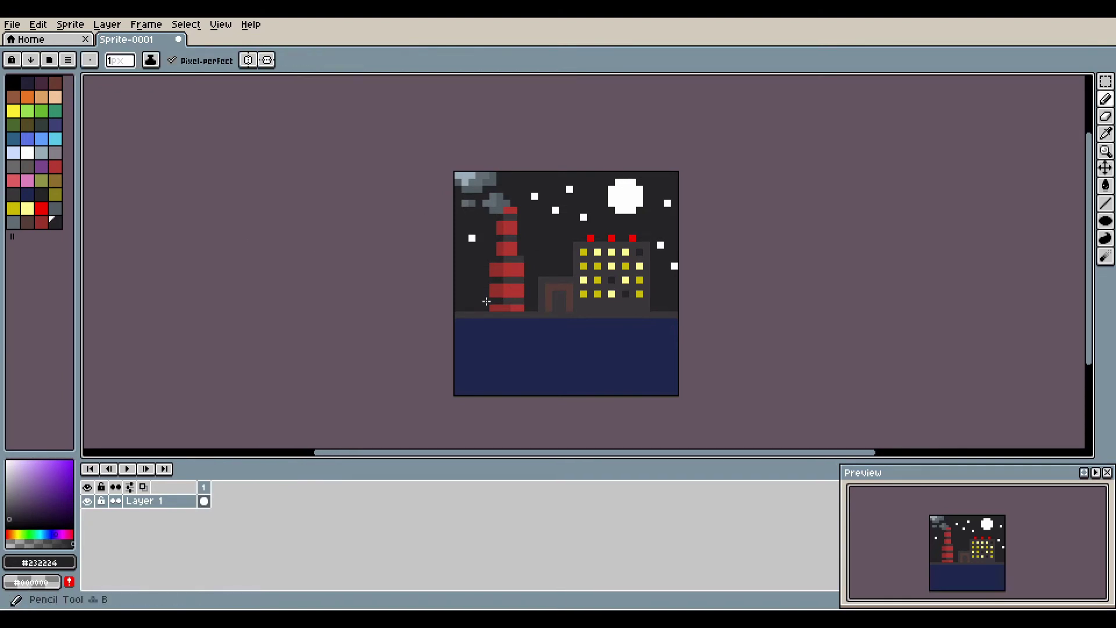
{"action": "left_click_drag", "start_coordinate": [540, 281], "coordinate": [563, 296]}
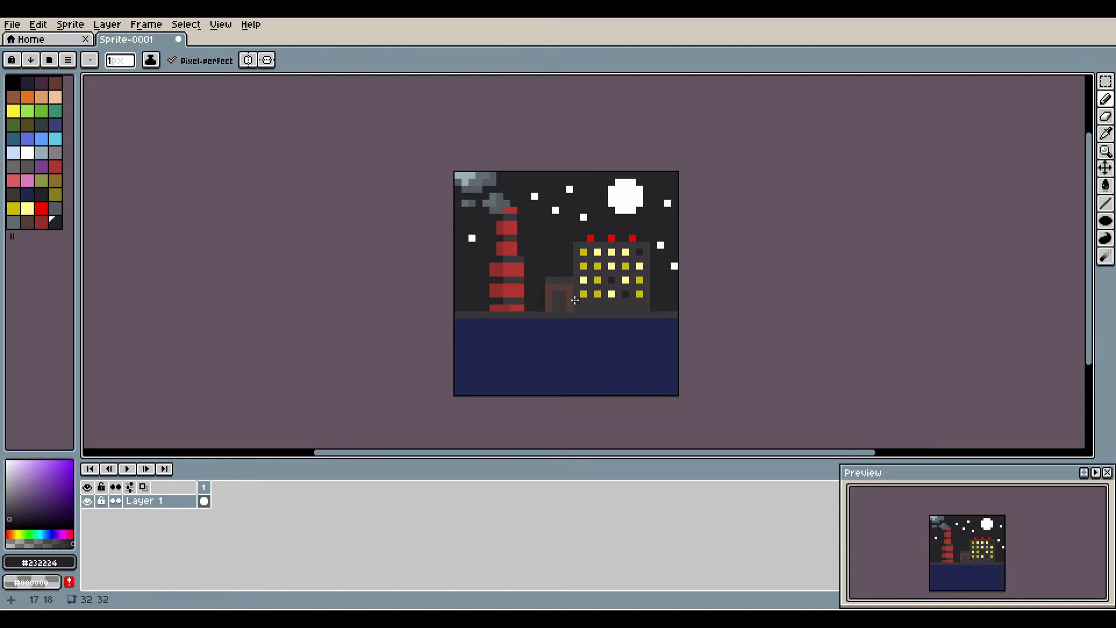
{"action": "key", "text": "ctrl+i"}
{"action": "key", "text": "Escape"}
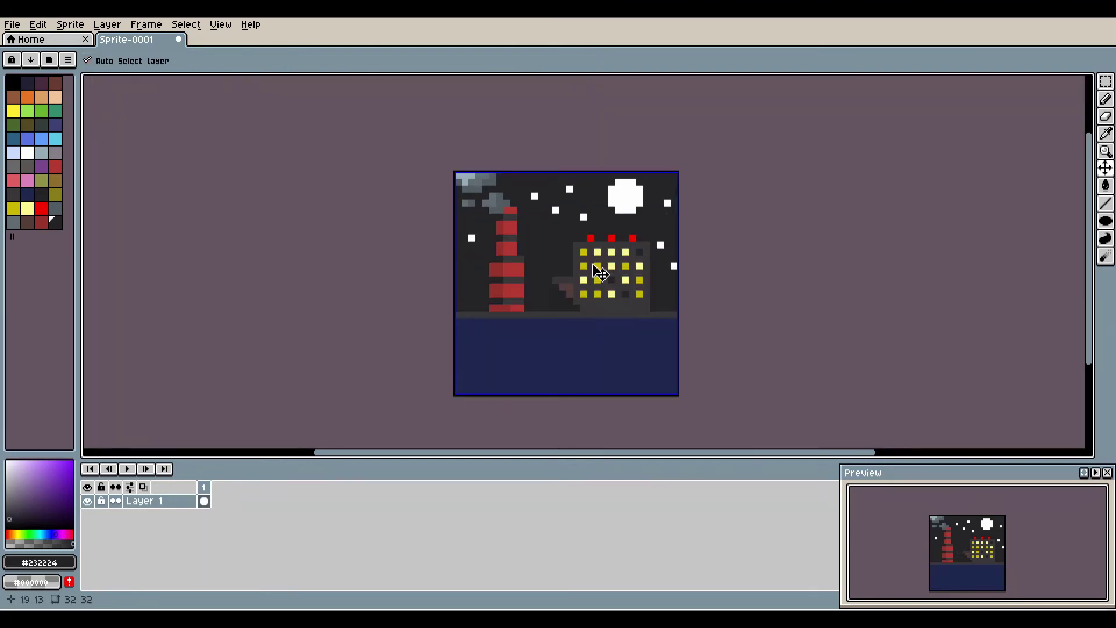
{"action": "key", "text": "ctrl+z"}
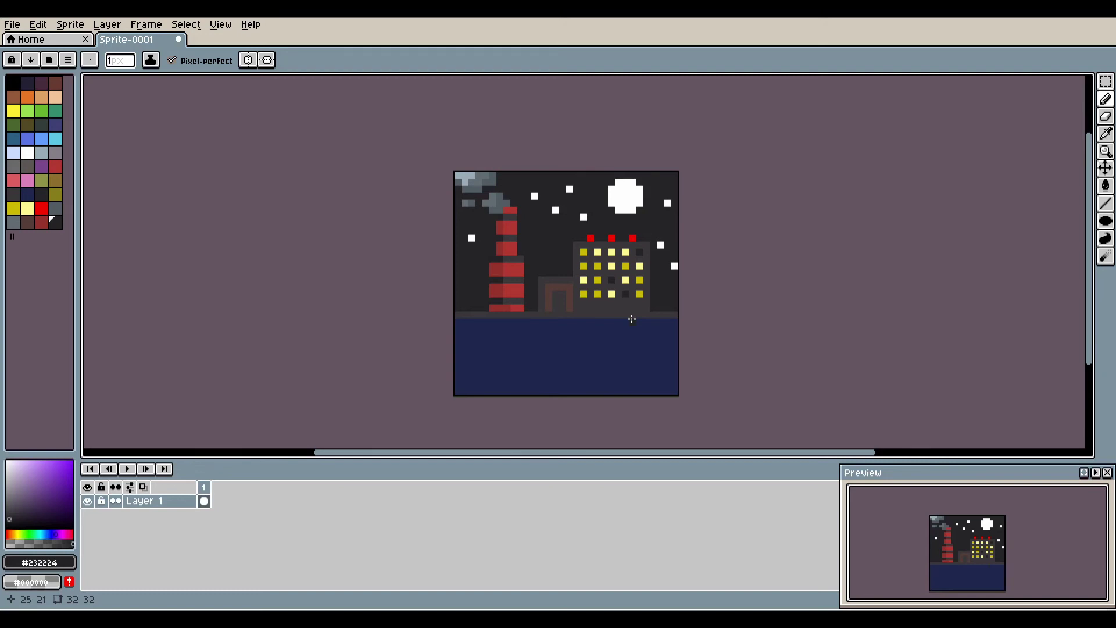
{"action": "left_click", "coordinate": [582, 289], "text": "alt"}
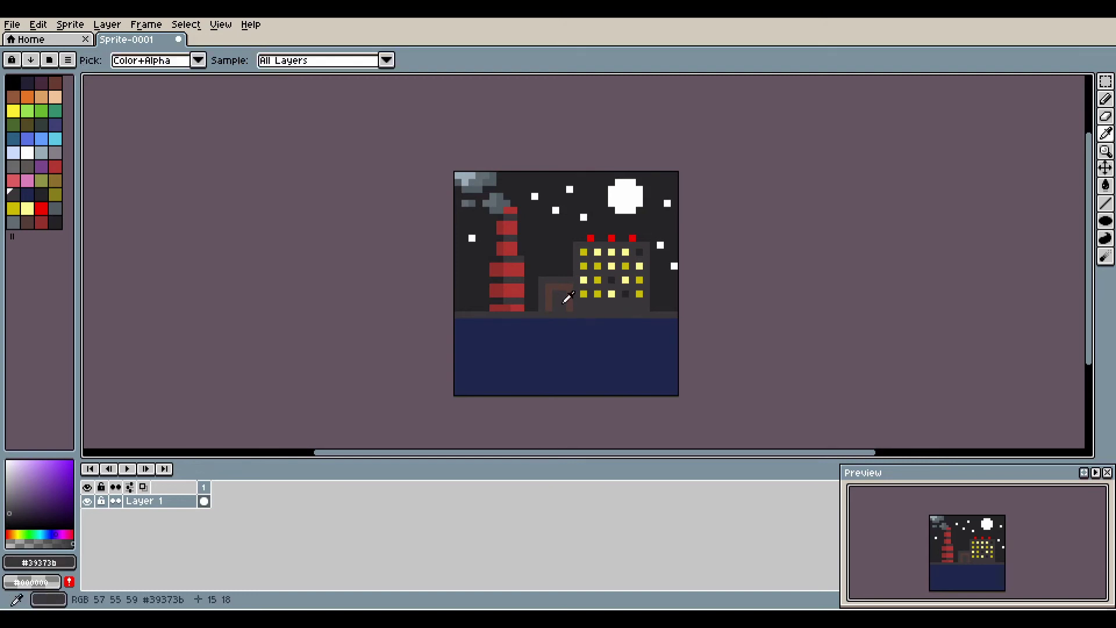
{"action": "mouse_move", "coordinate": [546, 285]}
{"action": "left_mouse_down"}
{"action": "mouse_move", "coordinate": [571, 305]}
{"action": "mouse_move", "coordinate": [567, 291]}
{"action": "left_mouse_up"}
Step: Draw a yellow door on the annex with a pale-yellow highlight
{"action": "left_click", "coordinate": [583, 266], "text": "alt"}
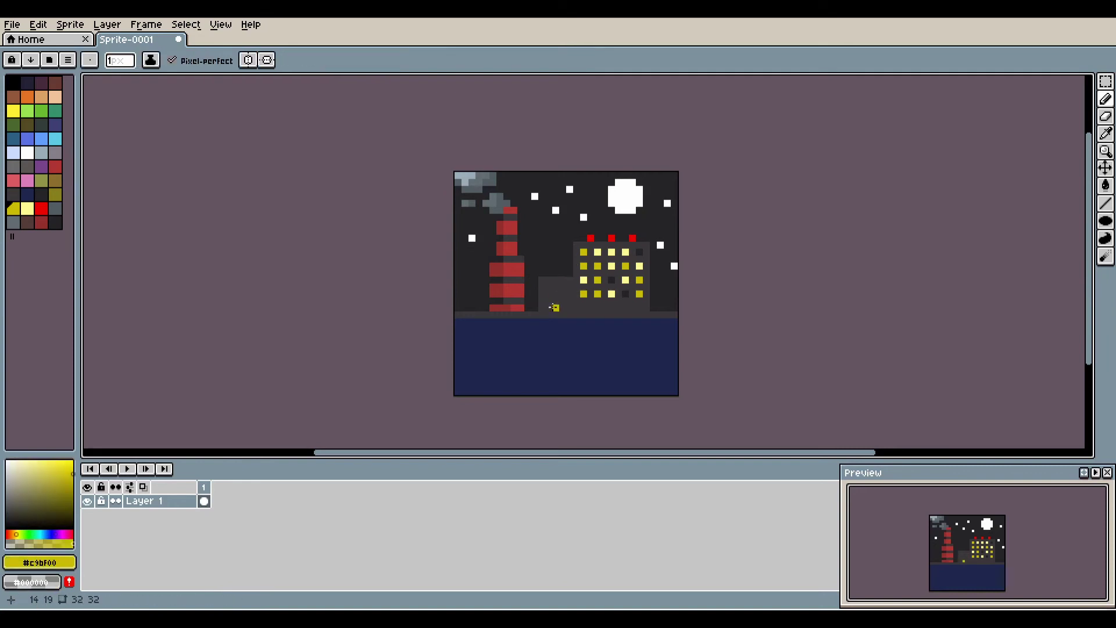
{"action": "left_click", "coordinate": [563, 303]}
{"action": "left_click", "coordinate": [534, 280], "text": "alt"}
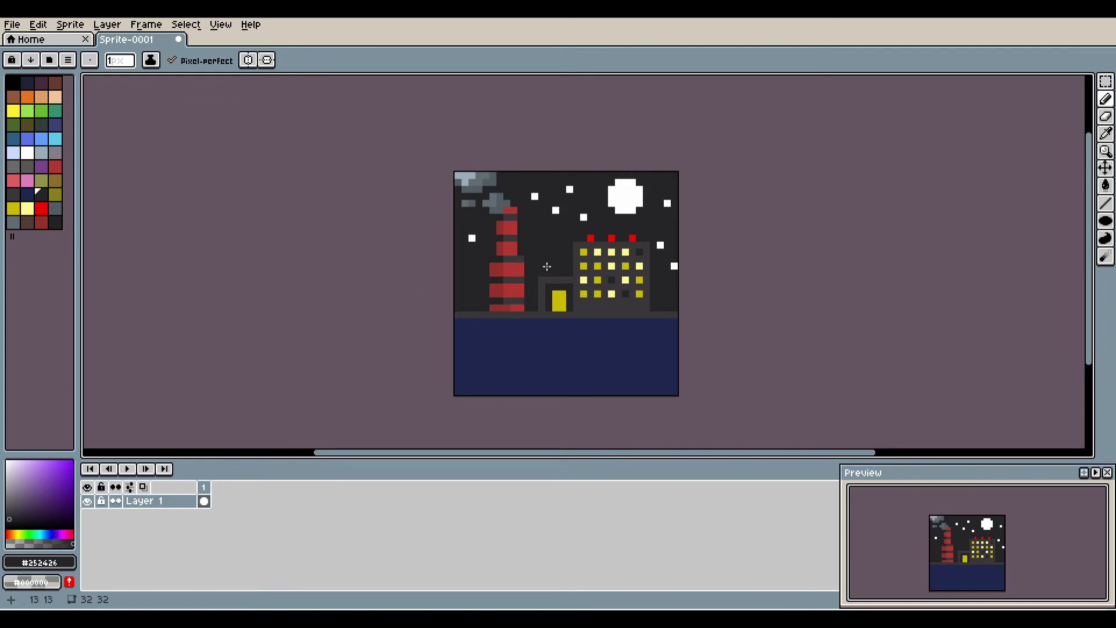
{"action": "left_click", "coordinate": [583, 281], "text": "alt"}
{"action": "left_click", "coordinate": [561, 301]}
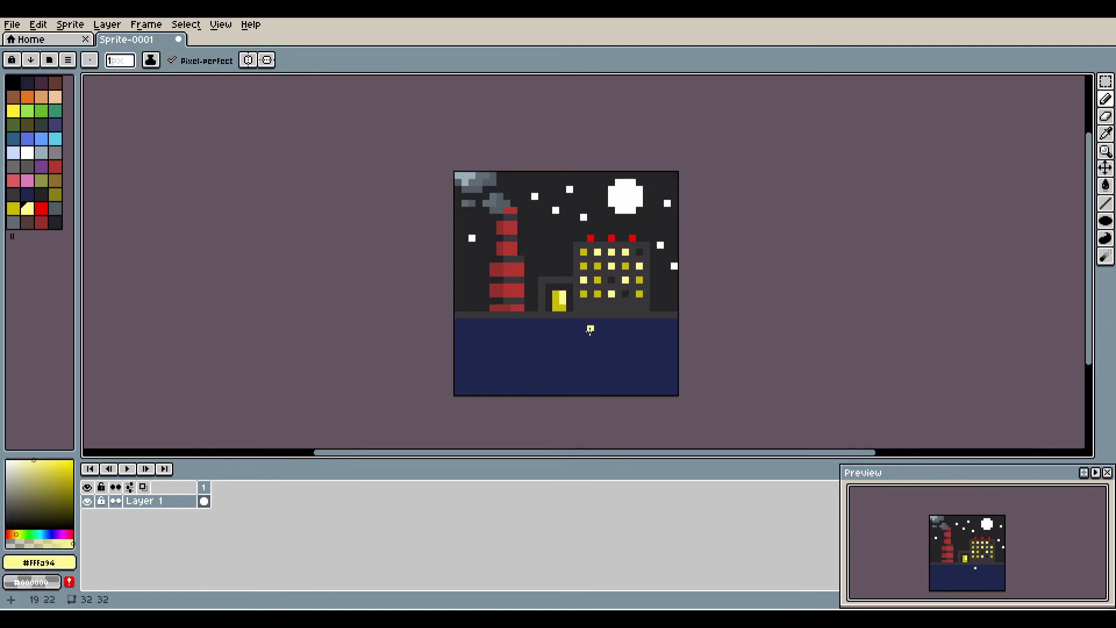
{"action": "key", "text": "i"}
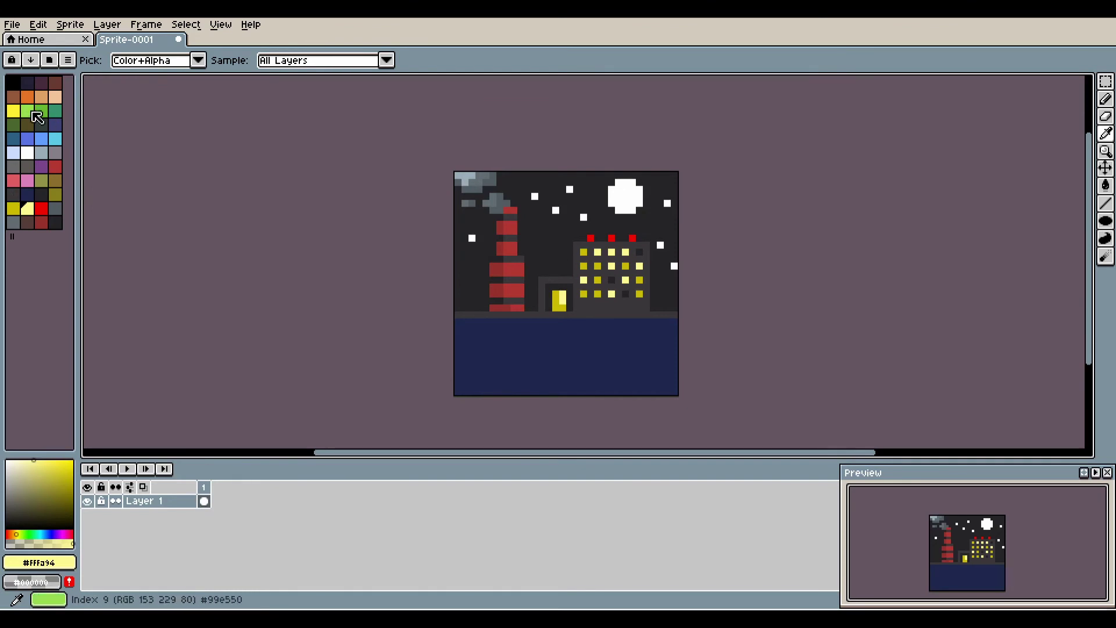
Step: Make the palette's light green fully saturated and darker for the island
{"action": "left_click", "coordinate": [27, 111]}
{"action": "key", "text": "b"}
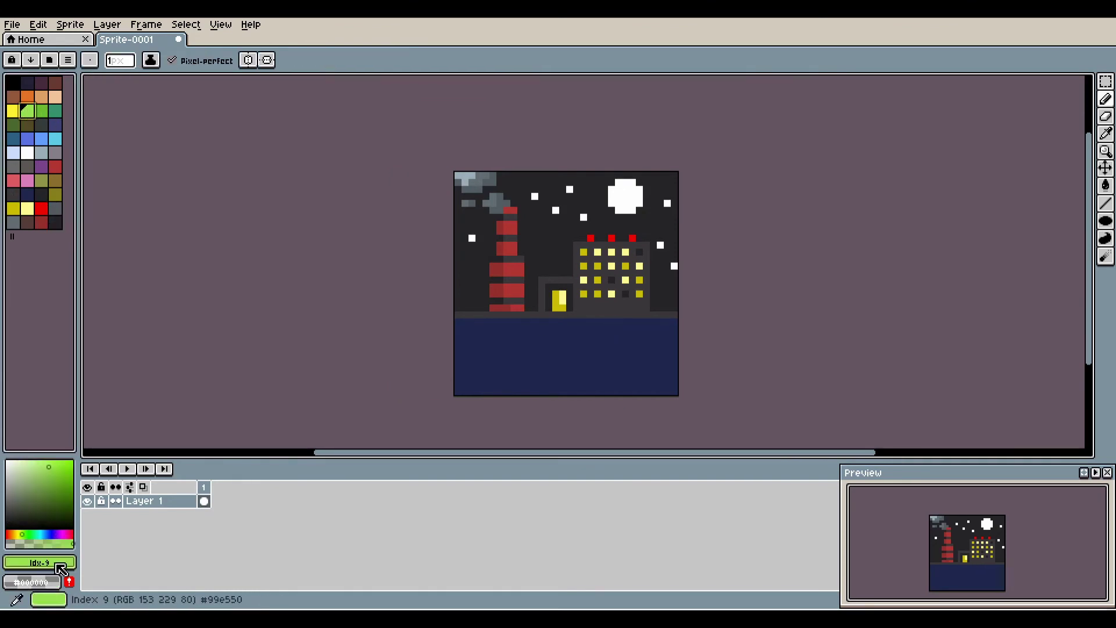
{"action": "left_click", "coordinate": [60, 568]}
{"action": "mouse_move", "coordinate": [256, 500]}
{"action": "left_mouse_down"}
{"action": "mouse_move", "coordinate": [291, 500]}
{"action": "mouse_move", "coordinate": [244, 528]}
{"action": "mouse_move", "coordinate": [177, 531]}
{"action": "left_mouse_up"}
{"action": "left_click", "coordinate": [611, 321]}
Step: Pencil the green hill's slopes down into the water and a small islet to the right
{"action": "left_click", "coordinate": [522, 322]}
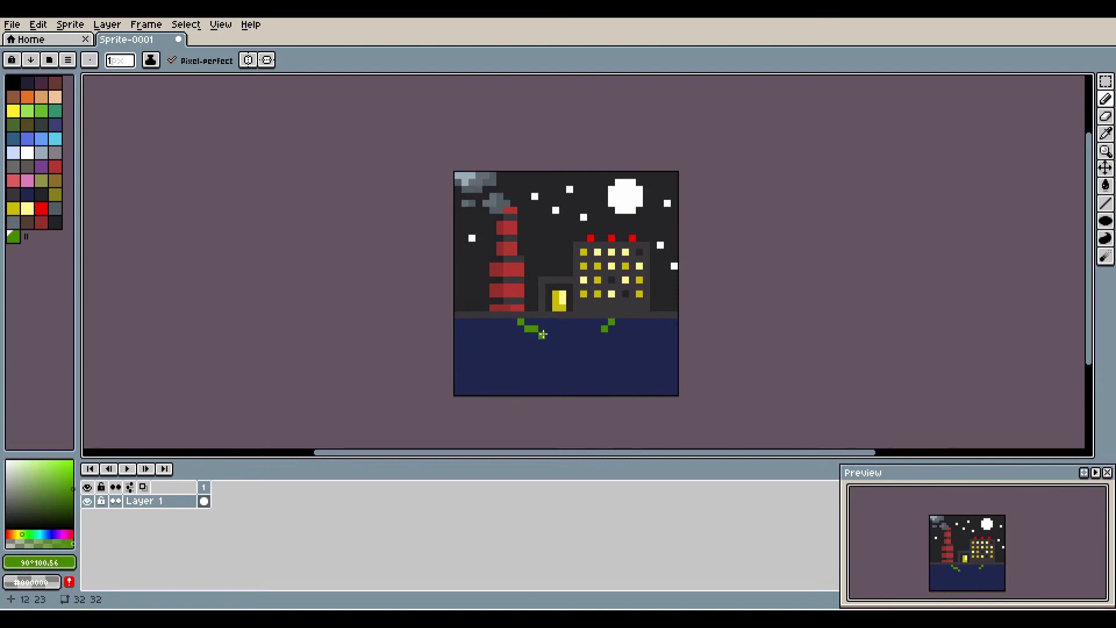
{"action": "left_click_drag", "start_coordinate": [585, 359], "coordinate": [612, 378]}
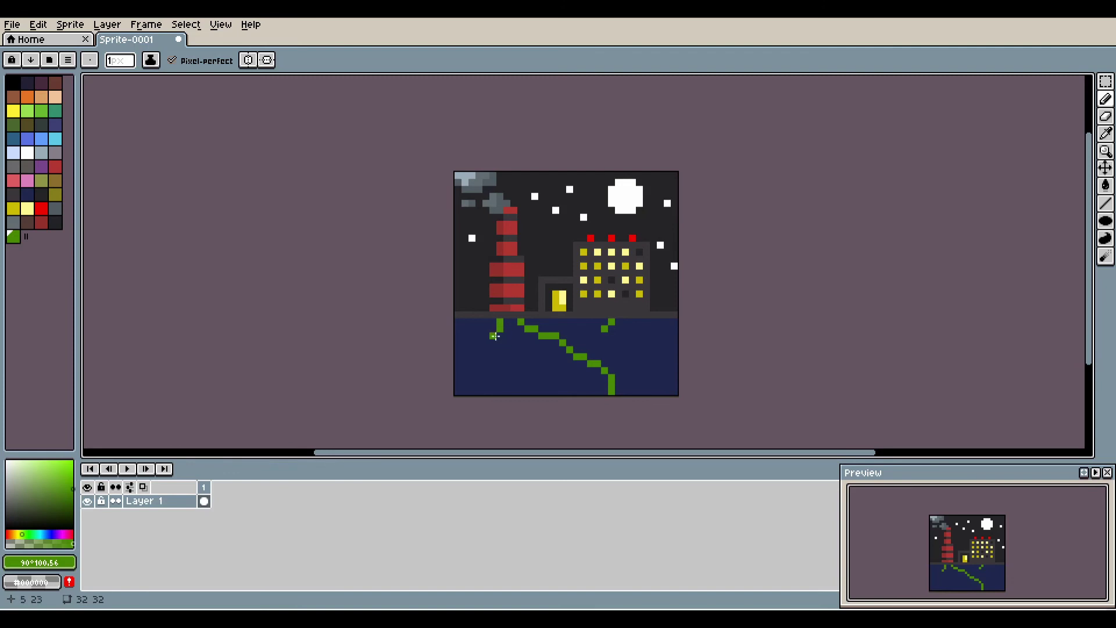
{"action": "left_click_drag", "start_coordinate": [485, 358], "coordinate": [473, 392]}
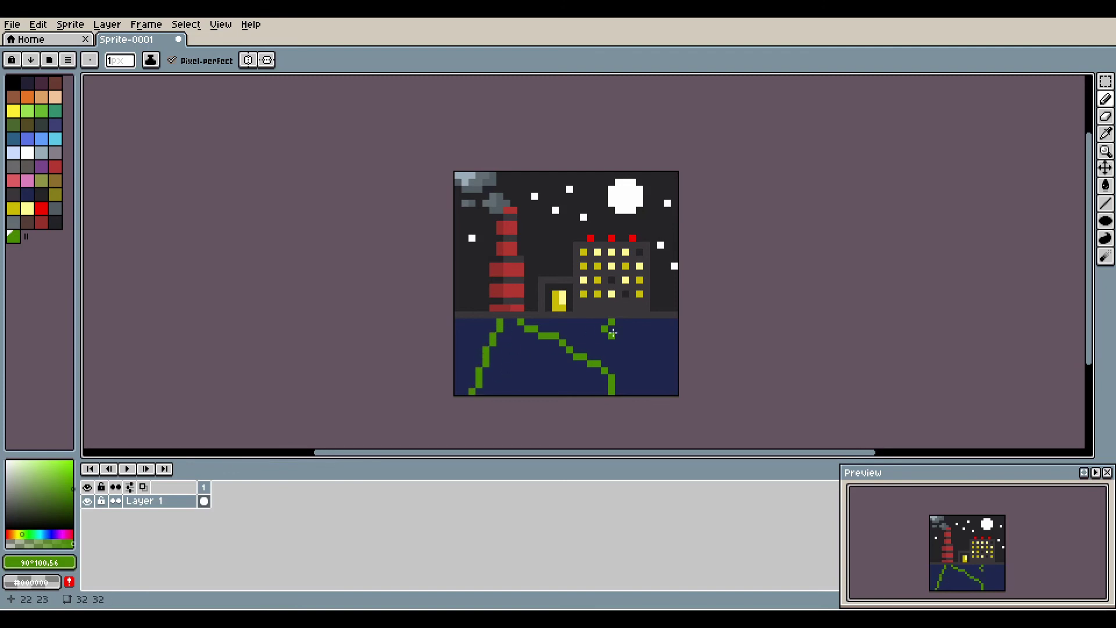
{"action": "mouse_move", "coordinate": [606, 337]}
{"action": "left_mouse_down"}
{"action": "mouse_move", "coordinate": [616, 329]}
{"action": "mouse_move", "coordinate": [604, 343]}
{"action": "left_mouse_up"}
Step: Paint-bucket fill the hill outline green and mix a darker green
{"action": "key", "text": "g"}
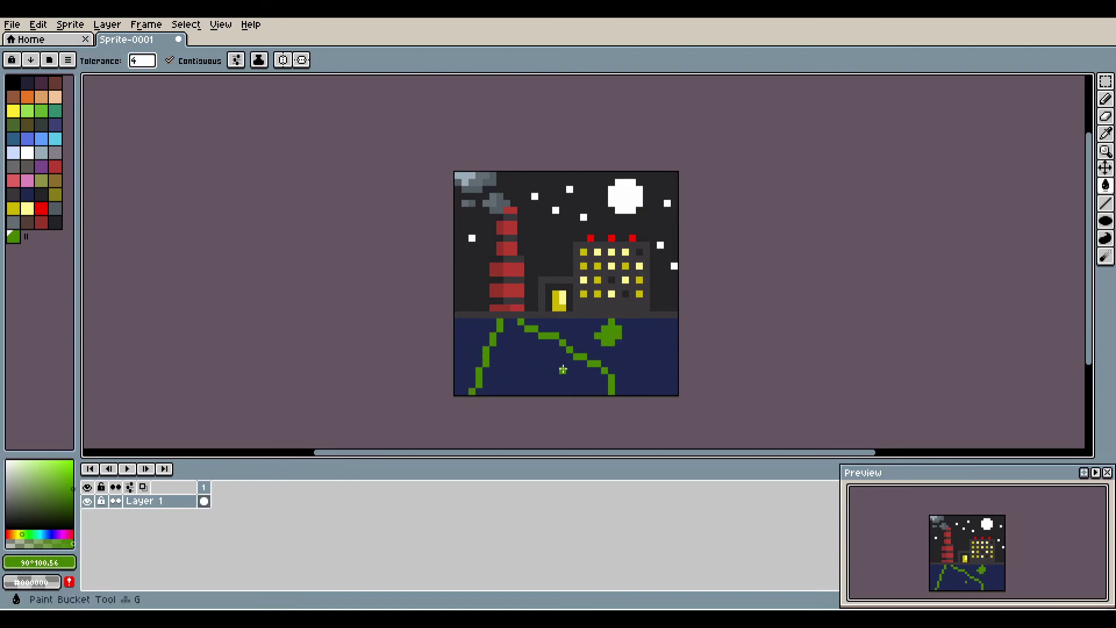
{"action": "left_click", "coordinate": [505, 361]}
{"action": "left_click", "coordinate": [39, 562]}
{"action": "left_click_drag", "start_coordinate": [174, 514], "coordinate": [149, 514]}
Step: Pencil dark-green shading along the hill's left and right edges and inside it
{"action": "key", "text": "b"}
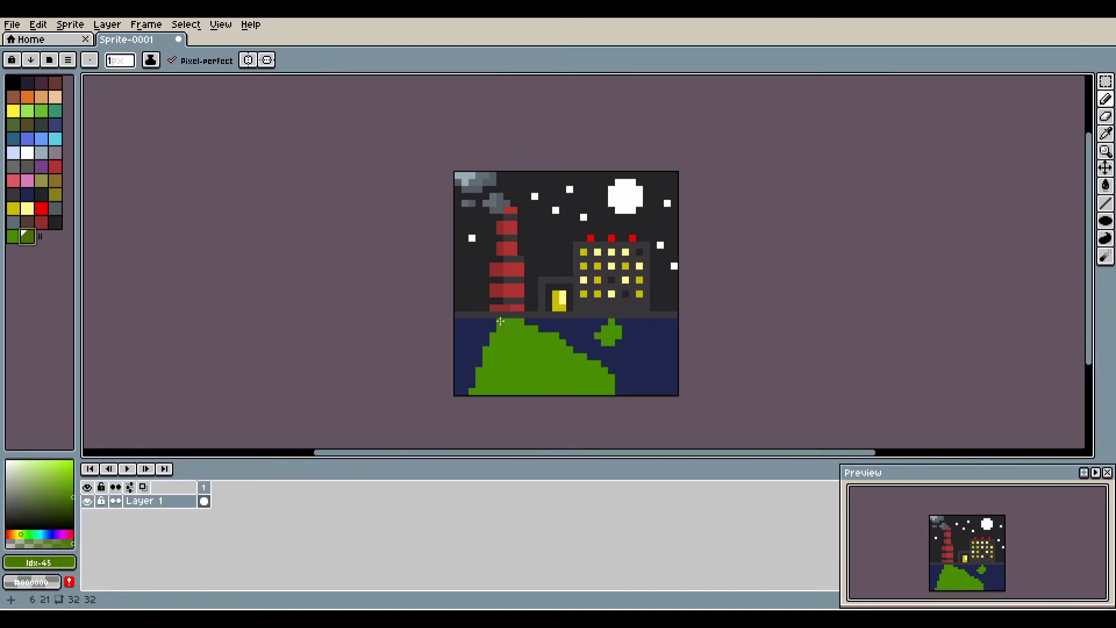
{"action": "left_click_drag", "start_coordinate": [501, 318], "coordinate": [479, 372]}
{"action": "left_click_drag", "start_coordinate": [579, 357], "coordinate": [611, 394]}
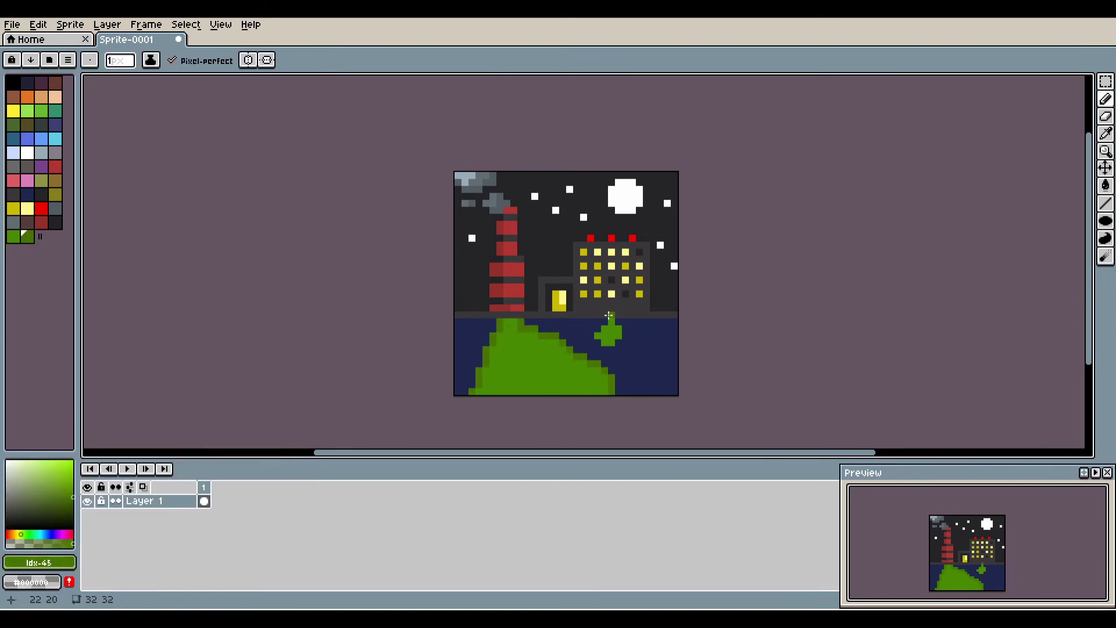
{"action": "left_click_drag", "start_coordinate": [521, 342], "coordinate": [562, 364]}
{"action": "left_click_drag", "start_coordinate": [582, 370], "coordinate": [600, 379]}
Step: Mix a lighter green and pencil highlights across the hill
{"action": "key", "text": "i"}
{"action": "left_click", "coordinate": [39, 562]}
{"action": "left_click_drag", "start_coordinate": [169, 498], "coordinate": [182, 498]}
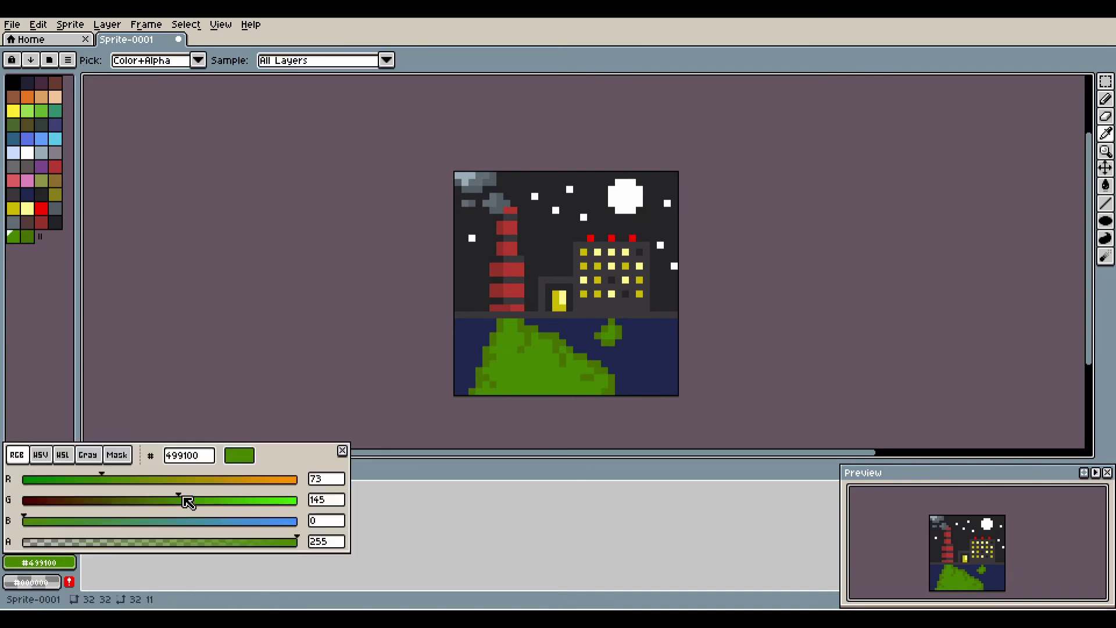
{"action": "key", "text": "b"}
{"action": "mouse_move", "coordinate": [514, 332]}
{"action": "left_mouse_down"}
{"action": "mouse_move", "coordinate": [503, 356]}
{"action": "mouse_move", "coordinate": [546, 356]}
{"action": "mouse_move", "coordinate": [601, 393]}
{"action": "mouse_move", "coordinate": [568, 393]}
{"action": "mouse_move", "coordinate": [548, 372]}
{"action": "mouse_move", "coordinate": [532, 384]}
{"action": "mouse_move", "coordinate": [559, 392]}
{"action": "left_mouse_up"}
Step: Eyedrop the bright green from the hill and keep it as a palette swatch
{"action": "key", "text": "i"}
{"action": "left_click", "coordinate": [506, 375]}
{"action": "left_click", "coordinate": [69, 582]}
{"action": "key", "text": "b"}
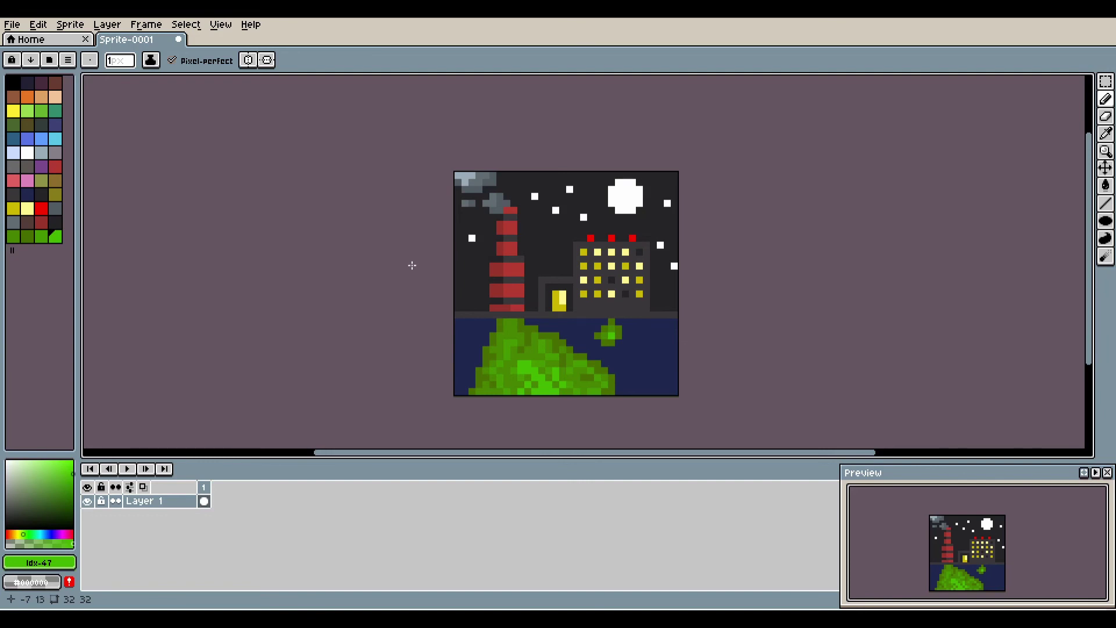
Step: Draw a white-to-dark gradient glow from the top-right of the sky, leaving the Save dialog unsaved
{"action": "left_click", "coordinate": [27, 153]}
{"action": "left_click", "coordinate": [1105, 185]}
{"action": "left_click", "coordinate": [1070, 182]}
{"action": "mouse_move", "coordinate": [675, 174]}
{"action": "left_mouse_down"}
{"action": "mouse_move", "coordinate": [661, 244]}
{"action": "mouse_move", "coordinate": [658, 220]}
{"action": "left_mouse_up"}
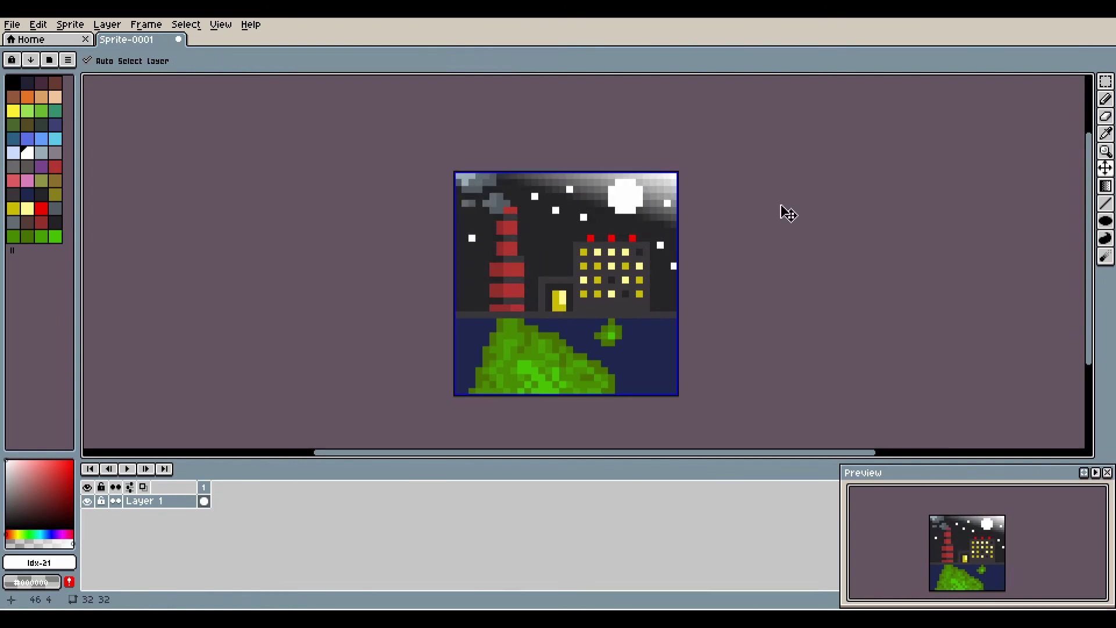
{"action": "key", "text": "ctrl+s"}
{"action": "key", "text": "Escape"}
Step: Eyedrop the water's navy blue as the current pencil colour
{"action": "key", "text": "i"}
{"action": "left_click", "coordinate": [668, 366]}
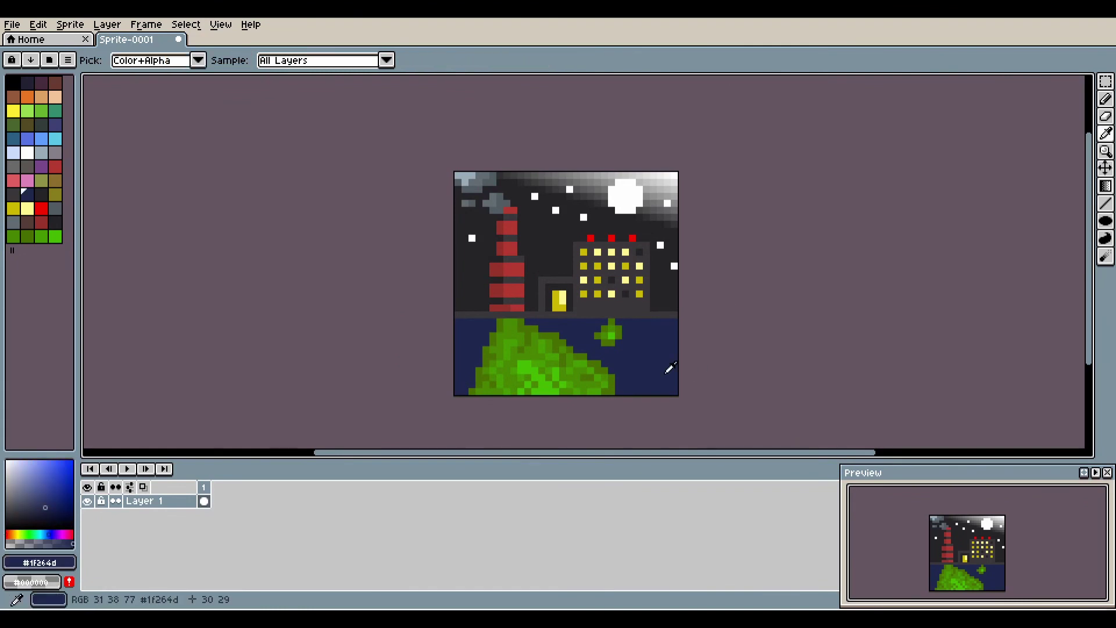
{"action": "left_click", "coordinate": [39, 563]}
{"action": "left_click", "coordinate": [81, 571]}
{"action": "key", "text": "b"}
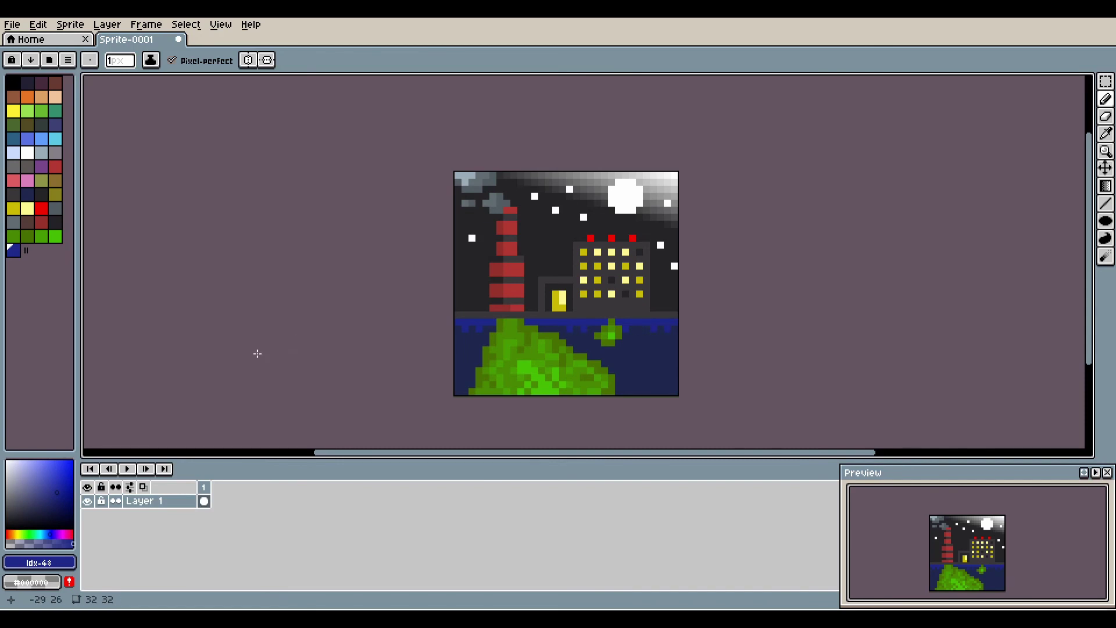
Step: Save the adjusted blue as a swatch, mix a lavender tint, and dot sparkles on the right water
{"action": "left_click", "coordinate": [39, 563]}
{"action": "left_click", "coordinate": [169, 516]}
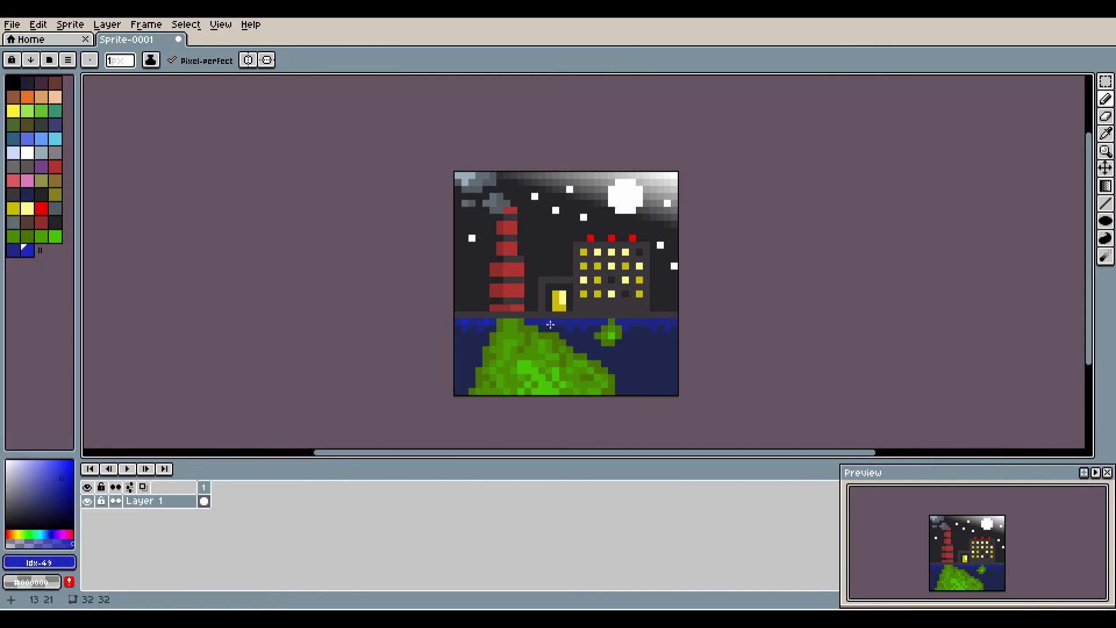
{"action": "left_click", "coordinate": [39, 562]}
{"action": "mouse_move", "coordinate": [221, 519]}
{"action": "left_mouse_down"}
{"action": "mouse_move", "coordinate": [261, 498]}
{"action": "mouse_move", "coordinate": [204, 509]}
{"action": "left_mouse_up"}
{"action": "left_click", "coordinate": [46, 252]}
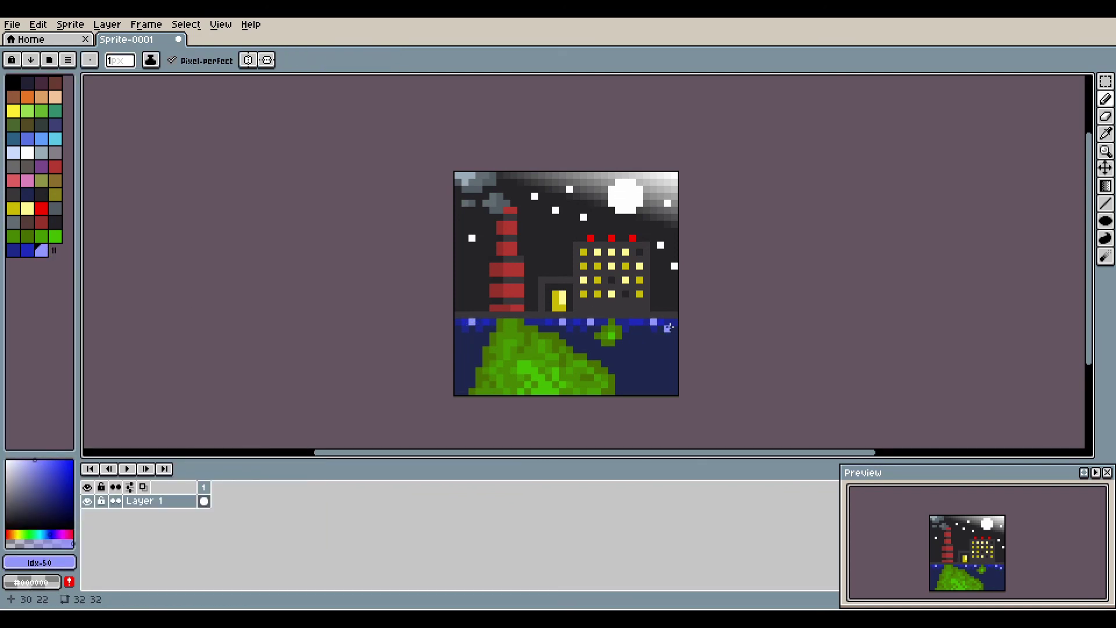
{"action": "left_click", "coordinate": [667, 329]}
Step: Add a dark navy swatch and paint the lower-right water with it
{"action": "left_click", "coordinate": [39, 563]}
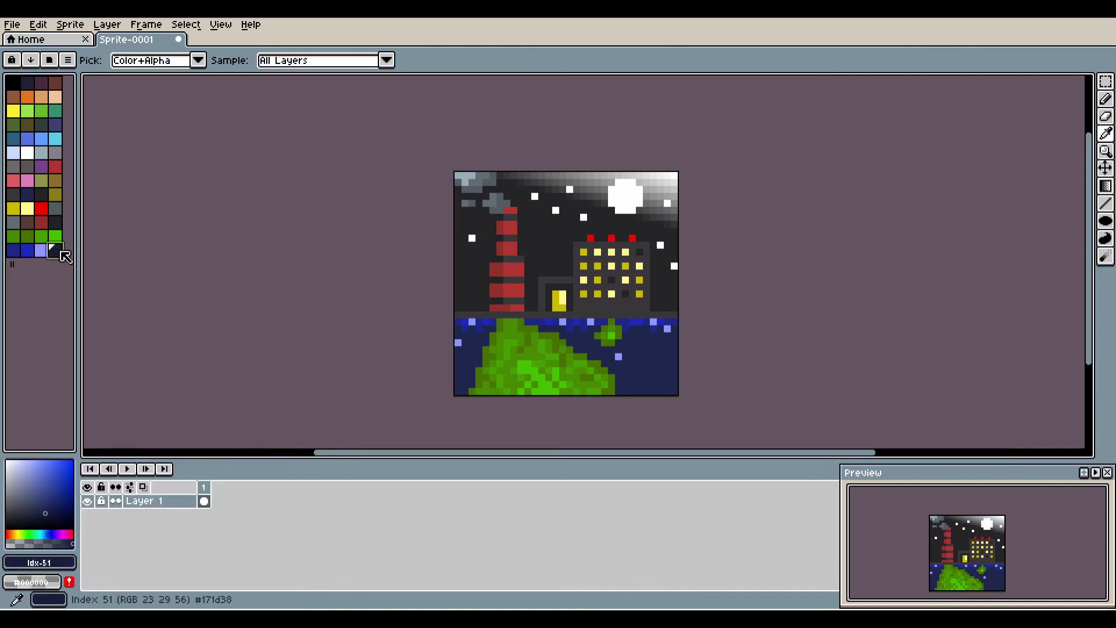
{"action": "left_click", "coordinate": [55, 251]}
{"action": "left_click_drag", "start_coordinate": [640, 386], "coordinate": [648, 340]}
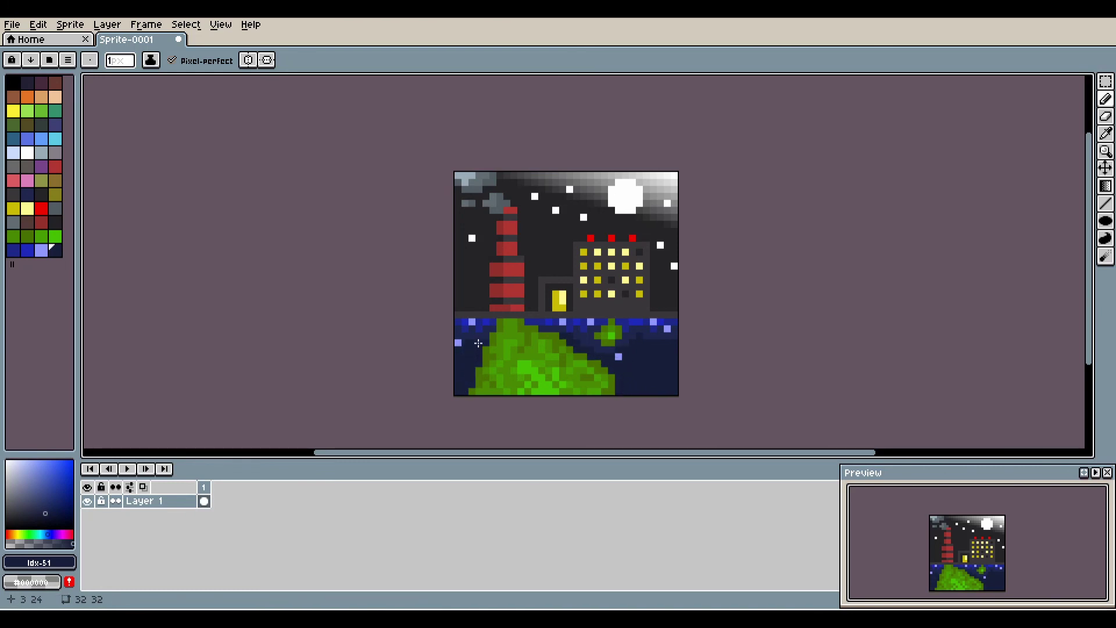
{"action": "scroll", "coordinate": [678, 347], "scroll_direction": "down", "scroll_amount": 1}
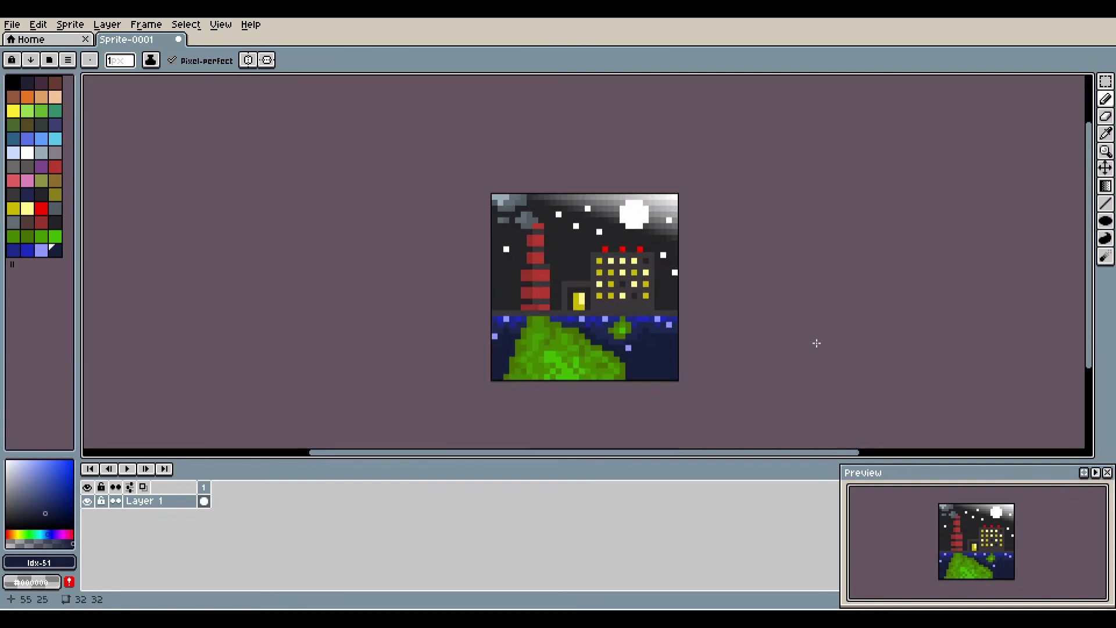